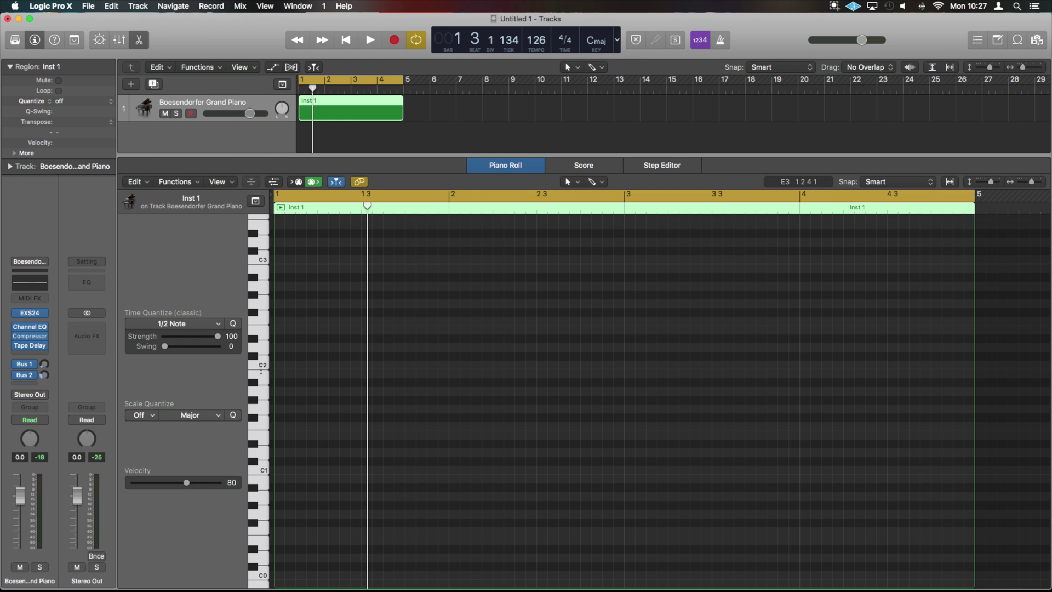
Audition a few keyboard pitches, then make the Brush Tool the Piano Roll's active tool
drag(258, 403, 264, 490)
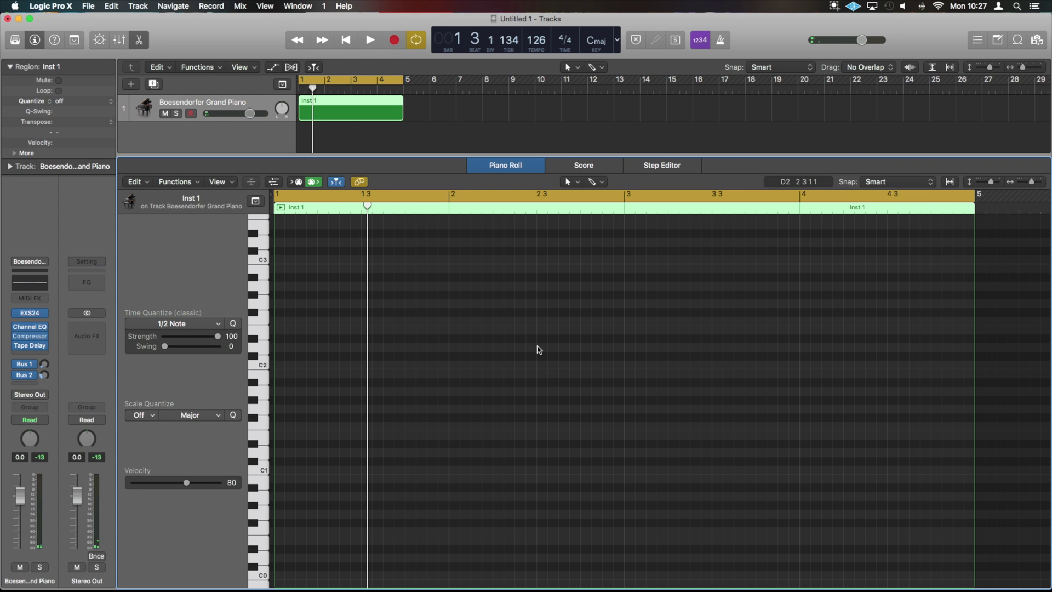
key(e)
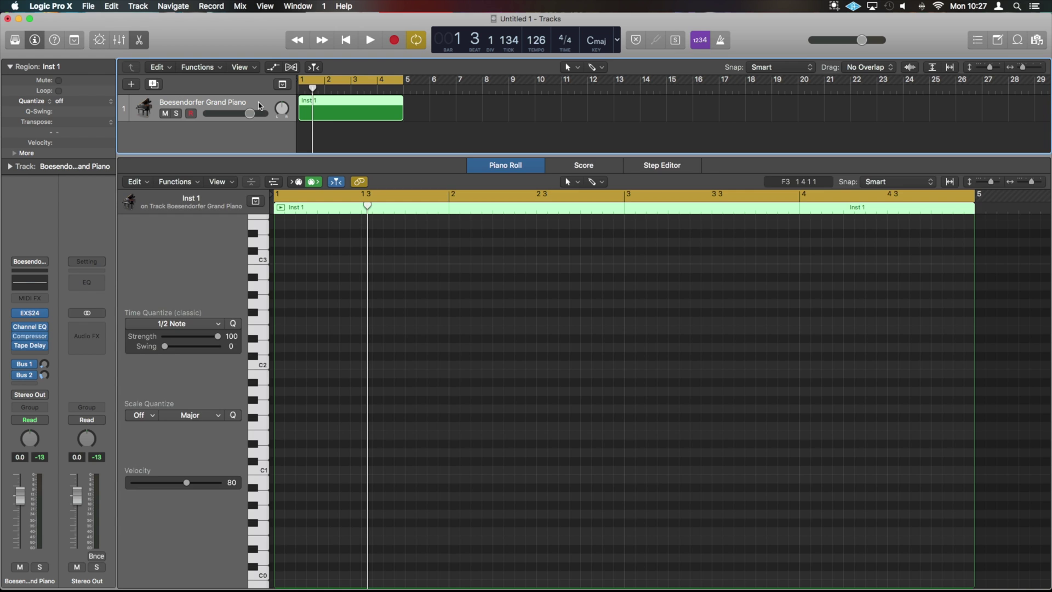
key(e)
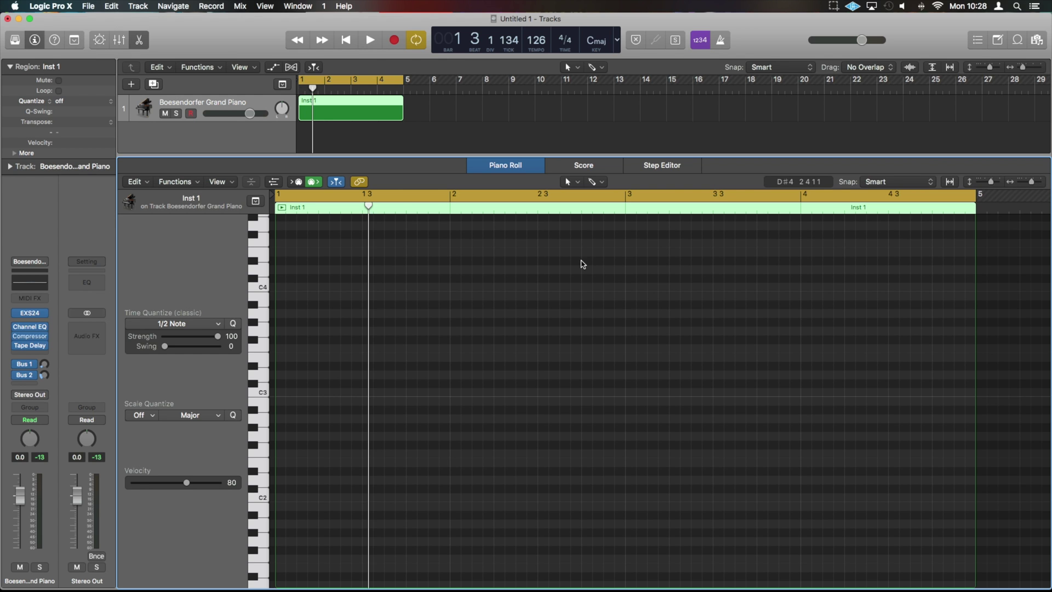
key(t)
key(b)
key(t)
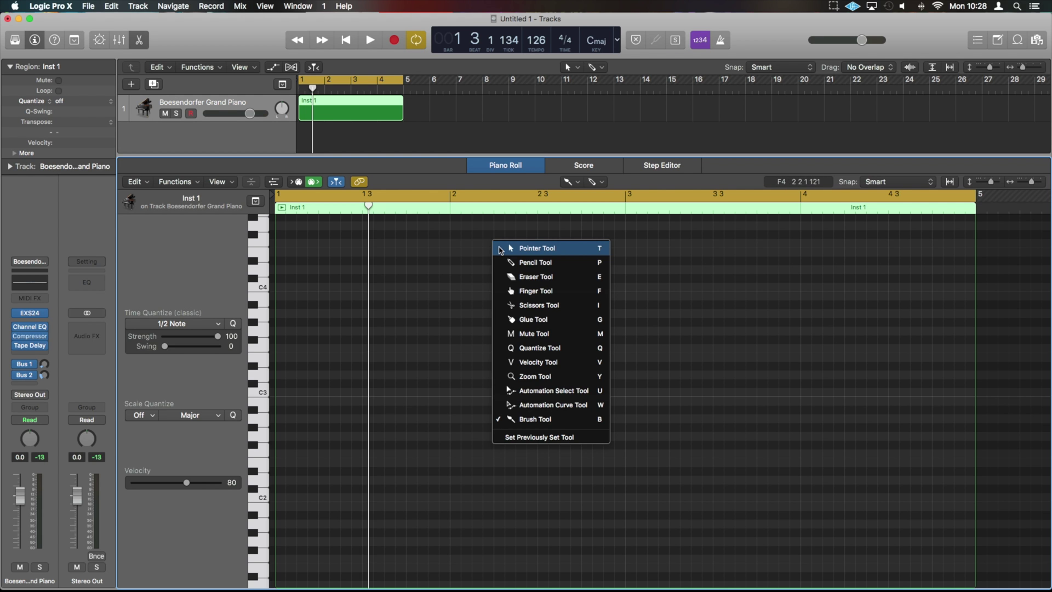
Brush-paint a row of test notes on D3, then try 1/1 Note quantize with a whole-note test
click(534, 420)
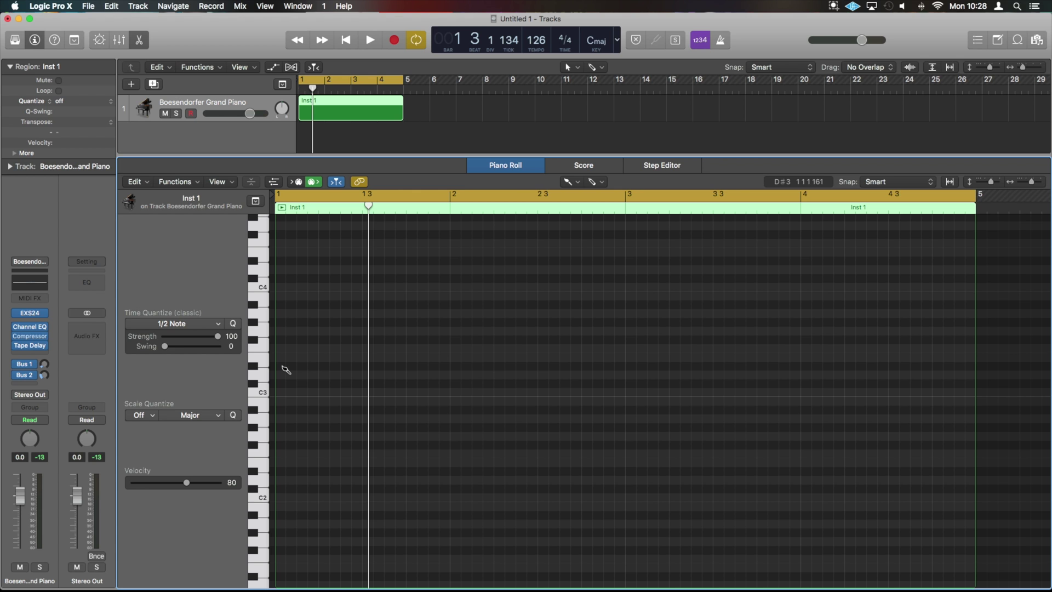
mouse_move(285, 370)
mouse_down()
mouse_move(543, 369)
mouse_move(543, 383)
mouse_move(580, 371)
mouse_move(347, 369)
mouse_up()
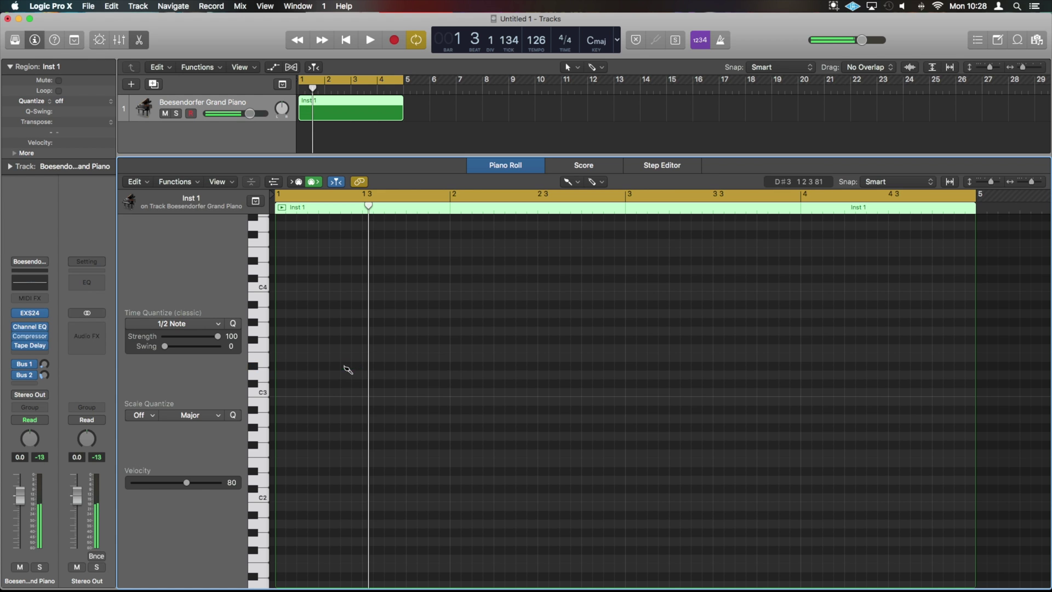
click(168, 324)
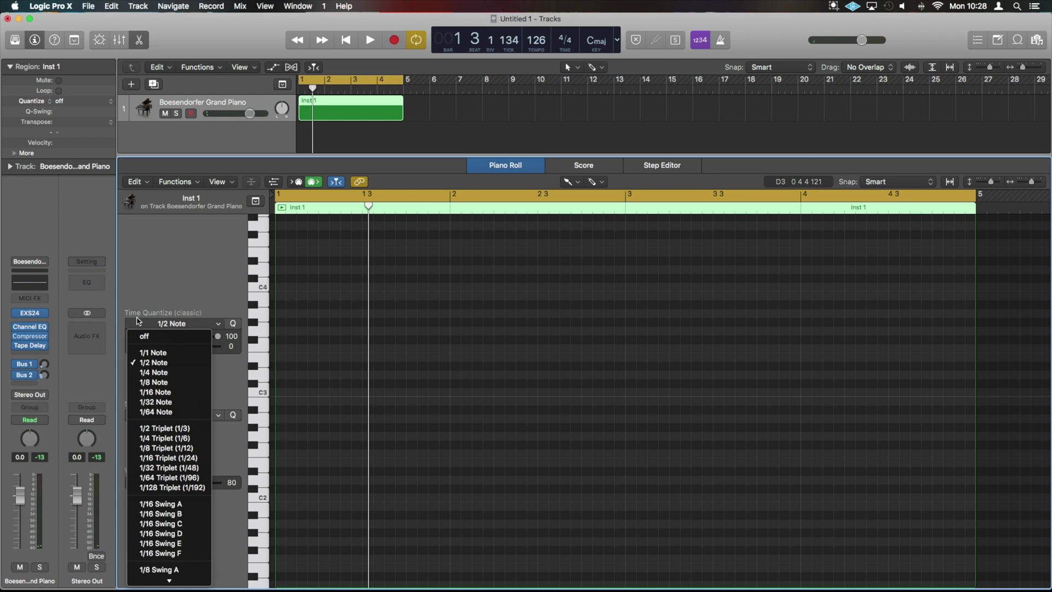
click(153, 353)
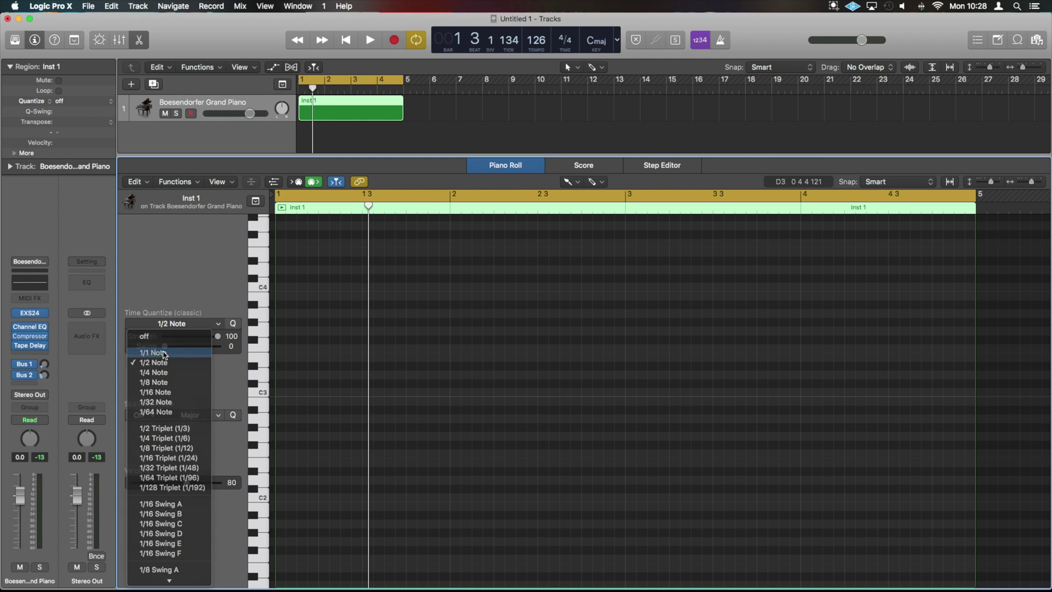
click(286, 343)
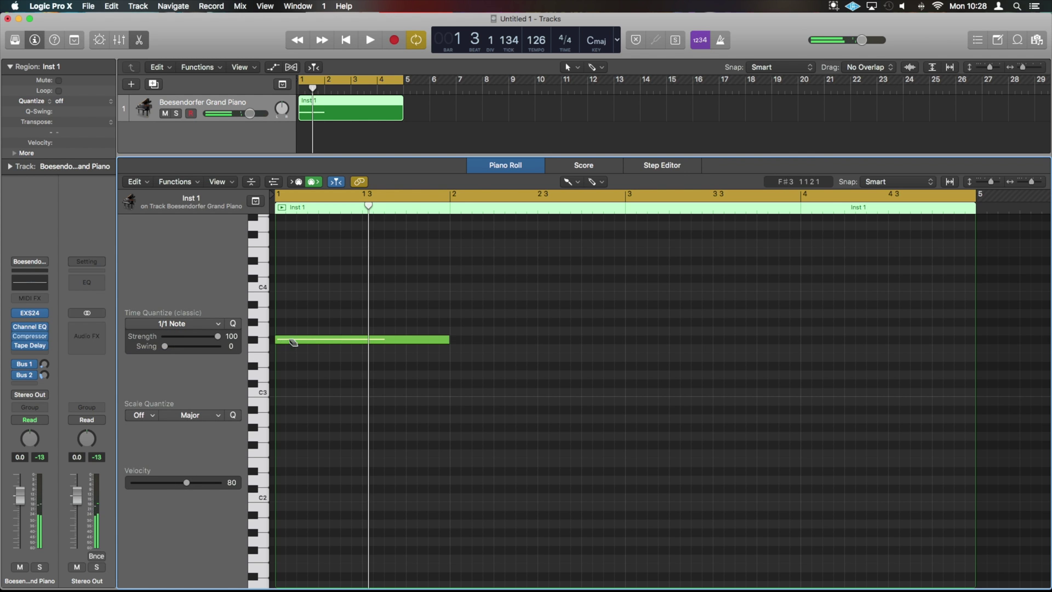
click(318, 340)
Switch Time Quantize to 1/4 Note and erase the quarter-length test note at bar 1
click(192, 325)
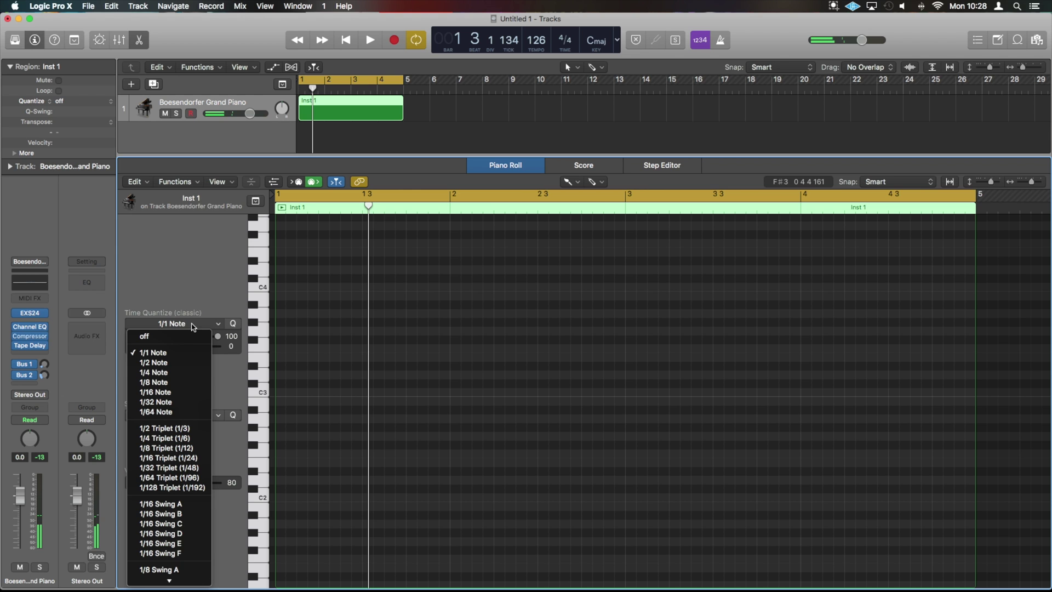
click(163, 372)
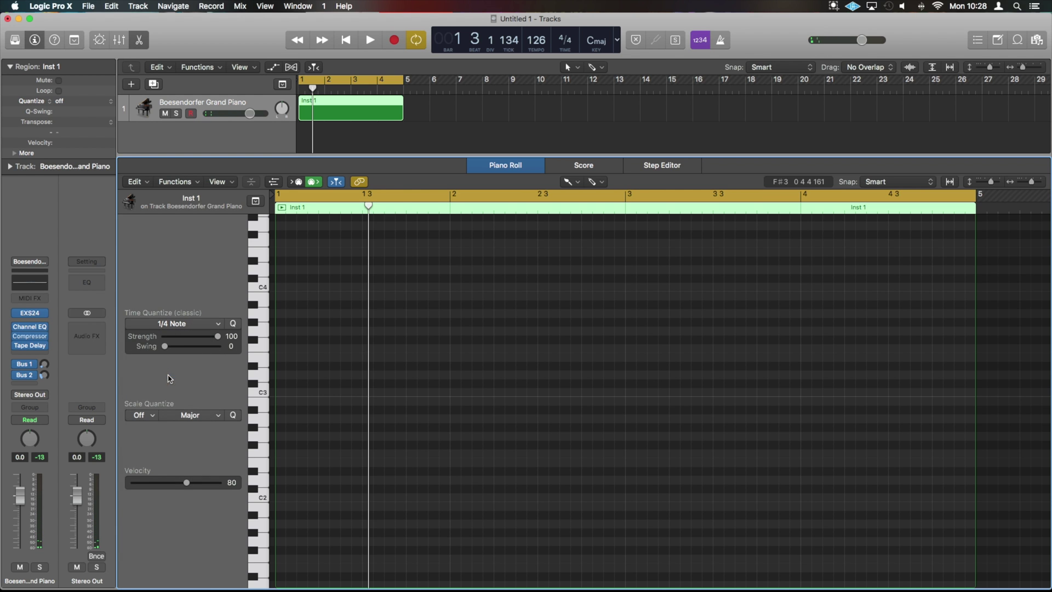
click(286, 340)
right_click(305, 344)
key(Escape)
click(302, 341)
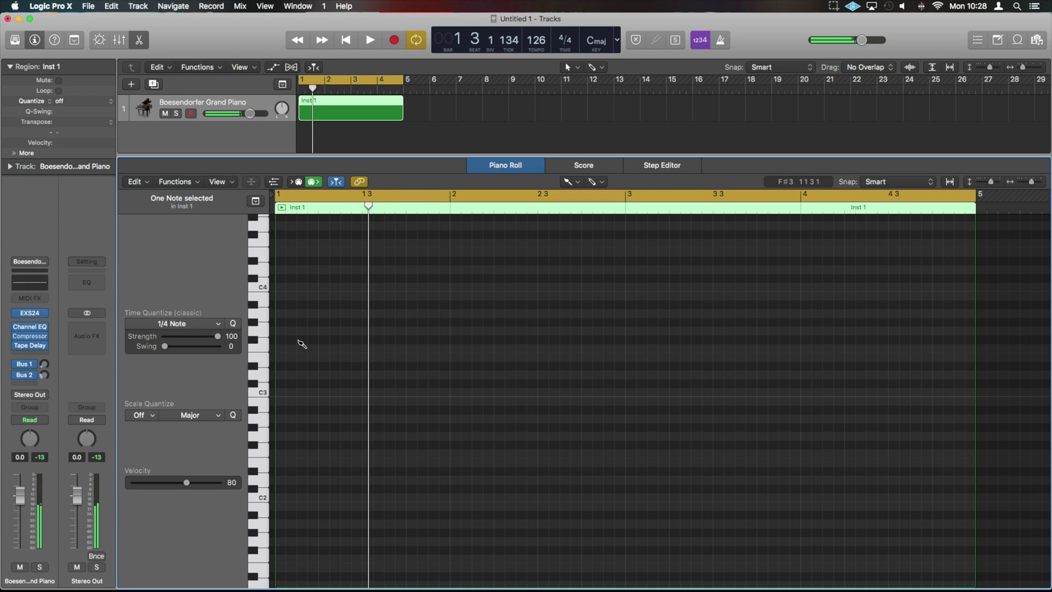
Set Scale Quantize to F# Natural Minor and pencil two short notes at bar 1 around B2
click(149, 415)
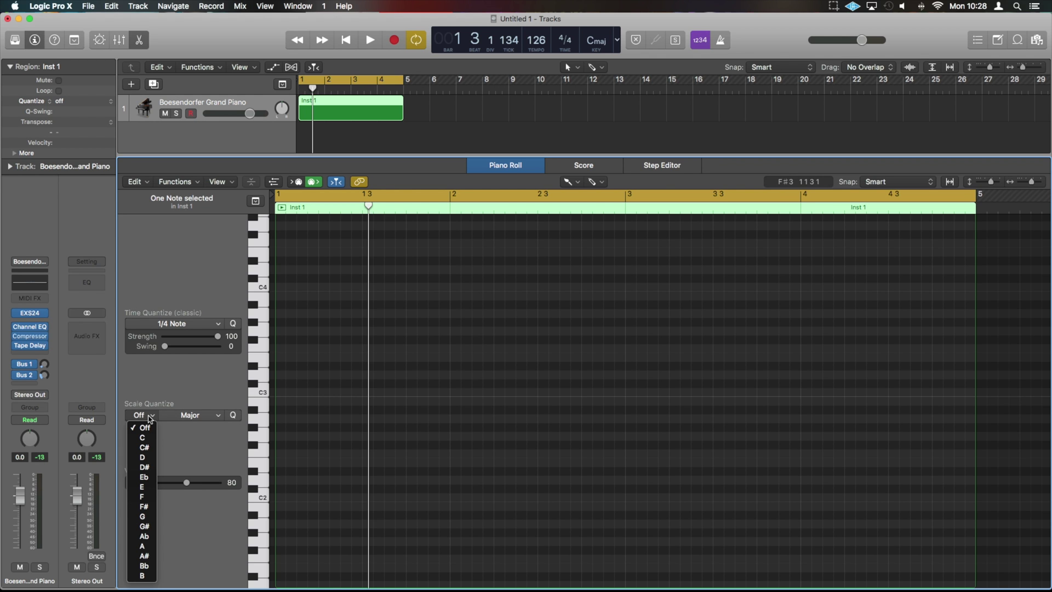
click(143, 506)
click(196, 415)
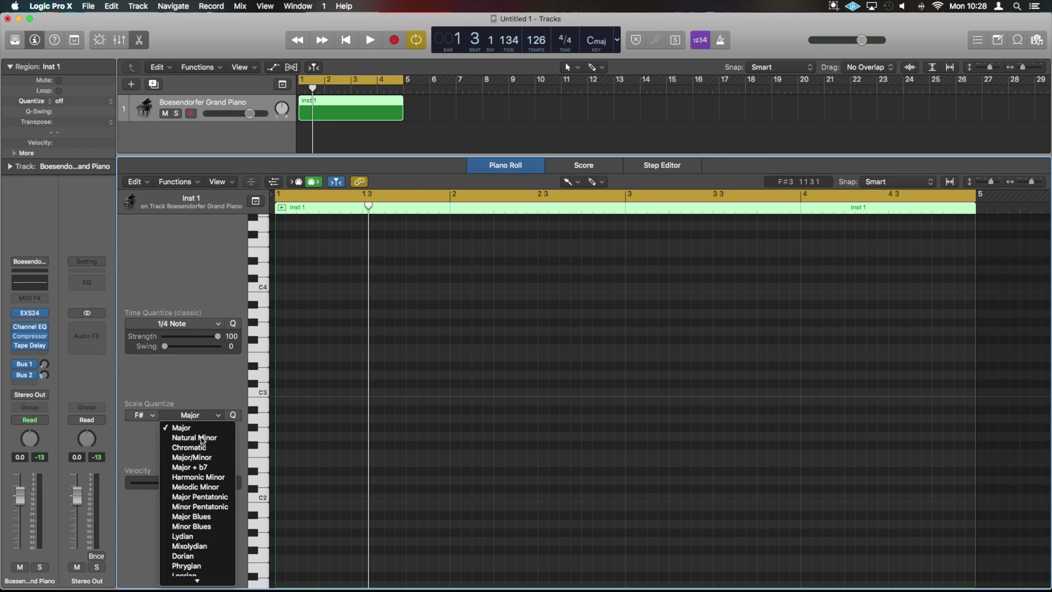
click(194, 437)
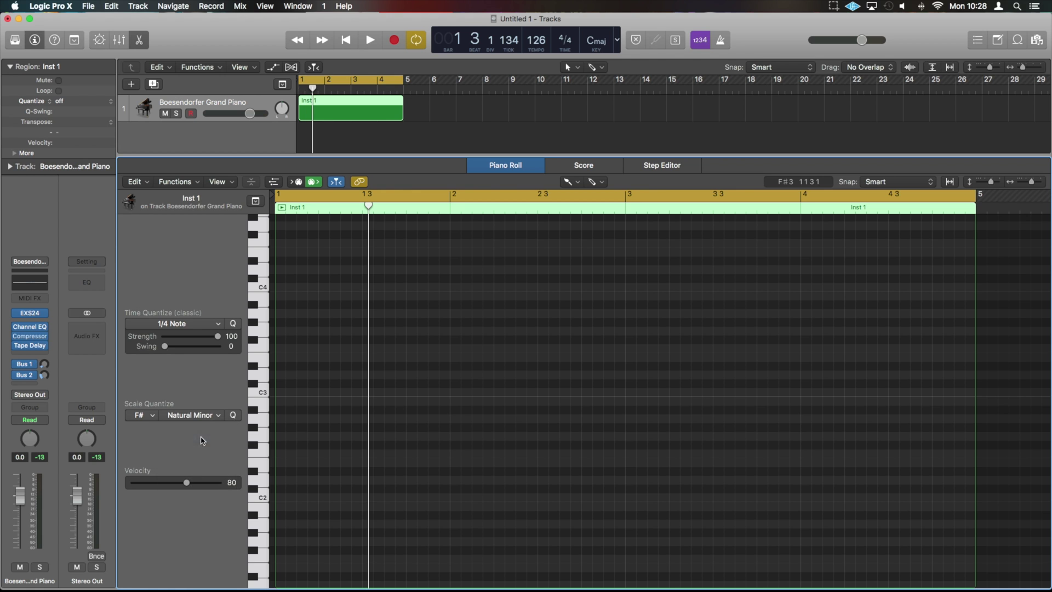
click(277, 418)
click(279, 400)
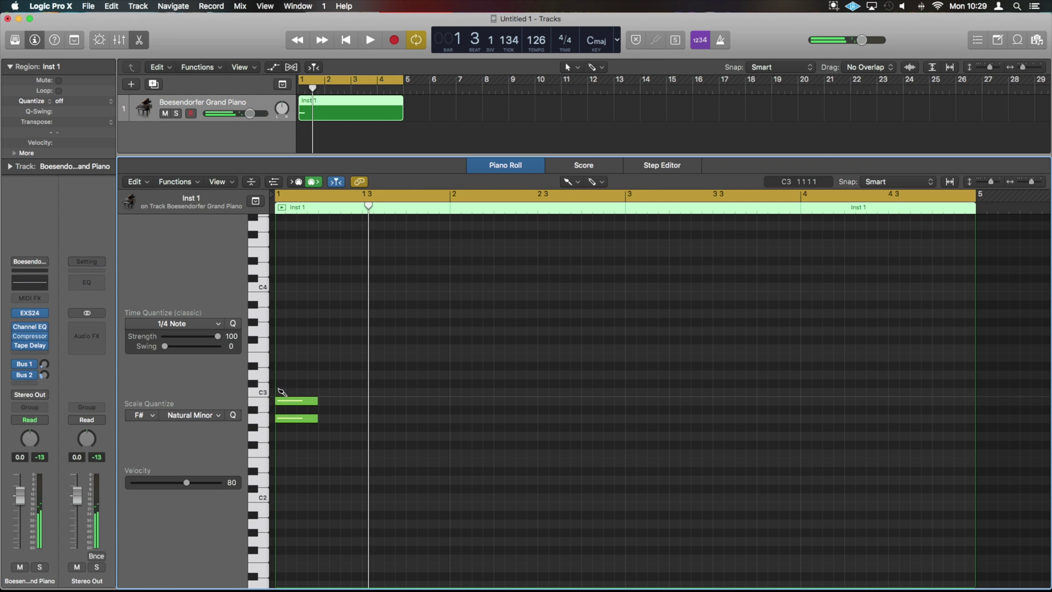
Stack more short notes on the bar-1 chord, up to an F#3 on top
click(279, 384)
click(278, 374)
click(279, 357)
mouse_move(282, 367)
mouse_down()
mouse_move(288, 376)
mouse_move(317, 368)
mouse_move(289, 370)
mouse_move(282, 345)
mouse_up()
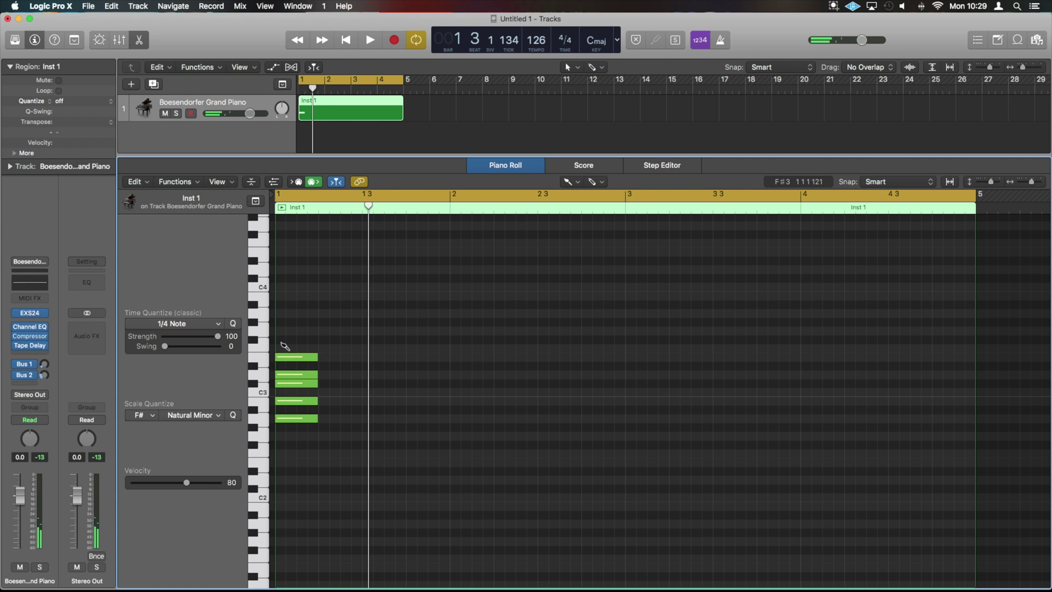
click(282, 341)
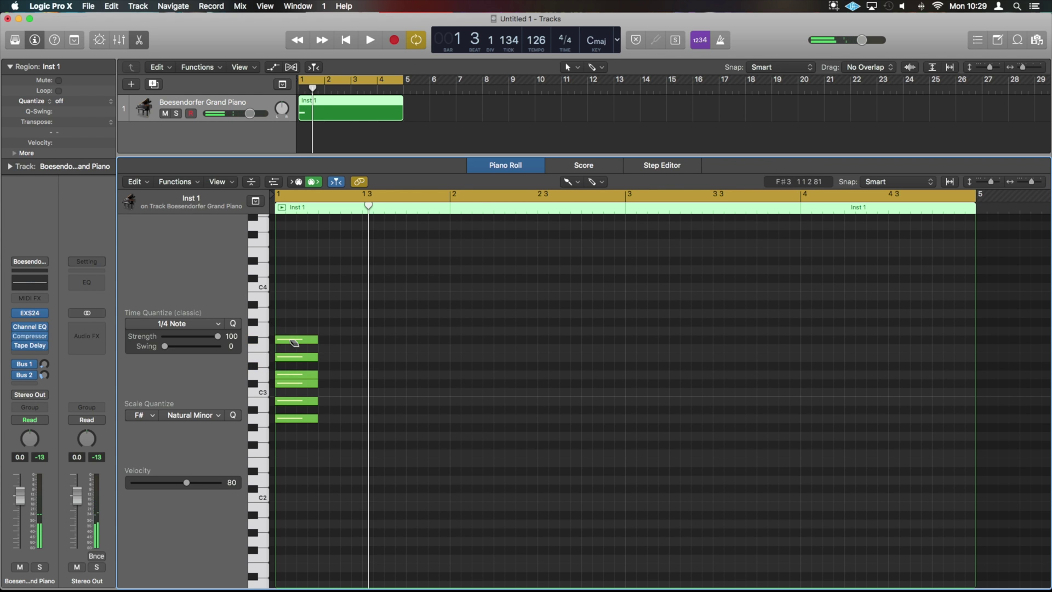
Erase every note of the trial bar-1 chord
click(288, 340)
click(288, 357)
click(293, 383)
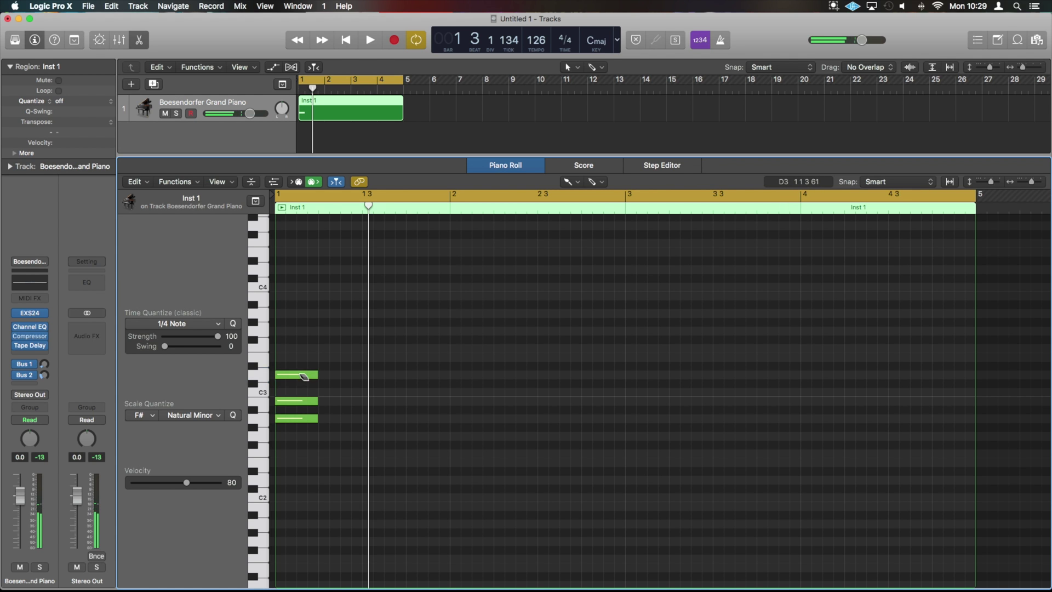
click(302, 376)
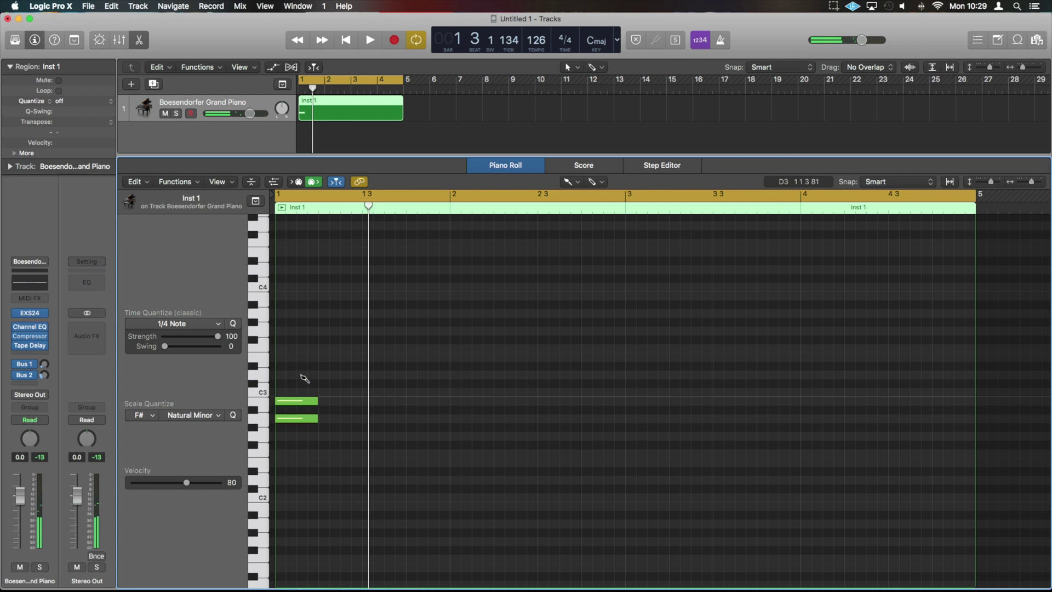
click(300, 418)
click(296, 403)
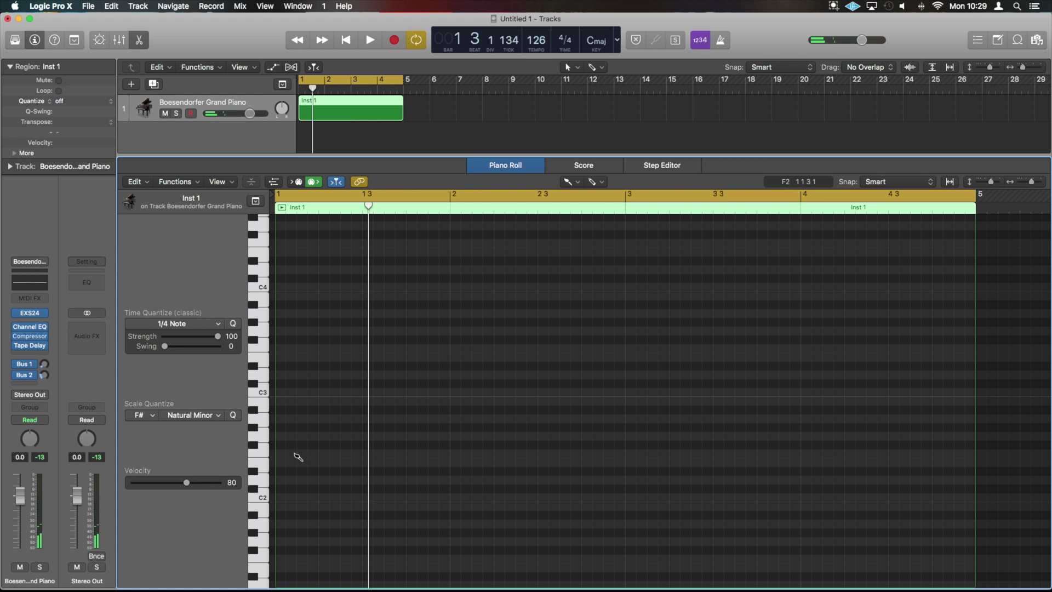
Pencil F#2, A2 and C#3 at bar 1 beat 1 as the first chord
click(279, 445)
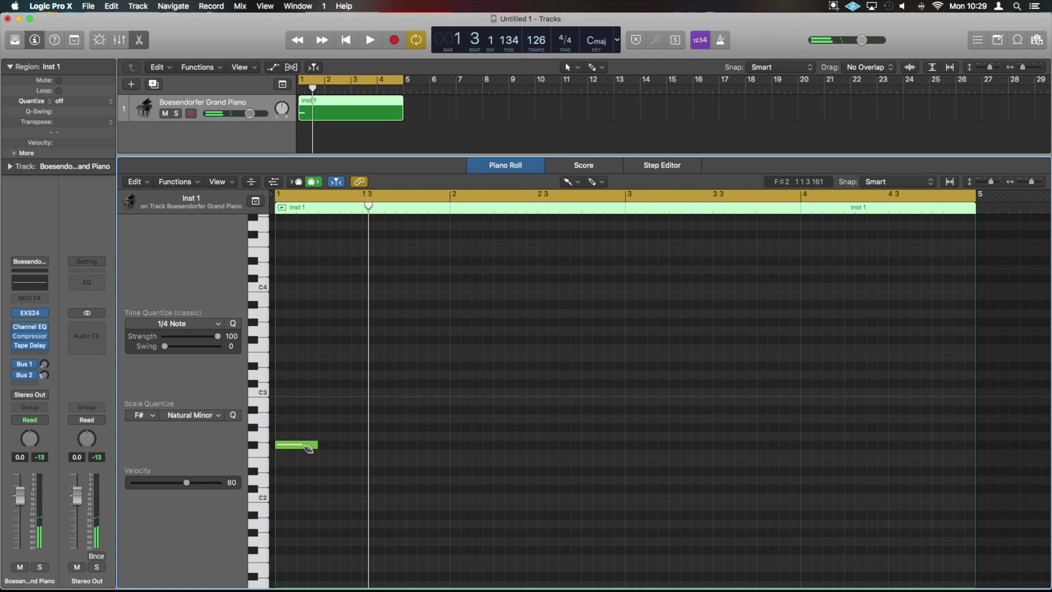
click(282, 419)
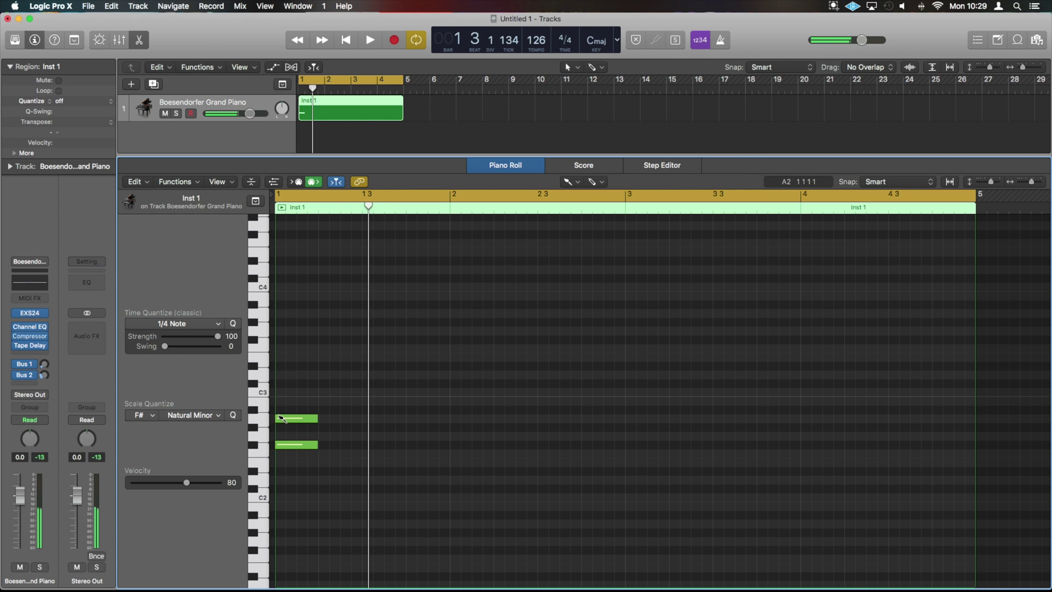
click(281, 383)
Play the first chord, then add a beat-2 chord of A2, a middle note and F#3
key(space)
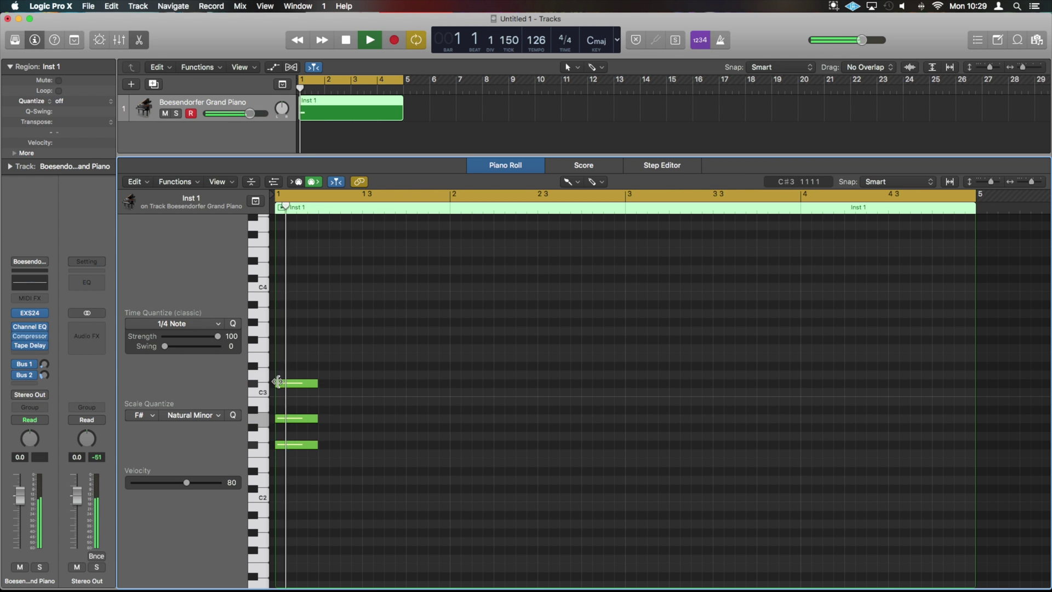
key(space)
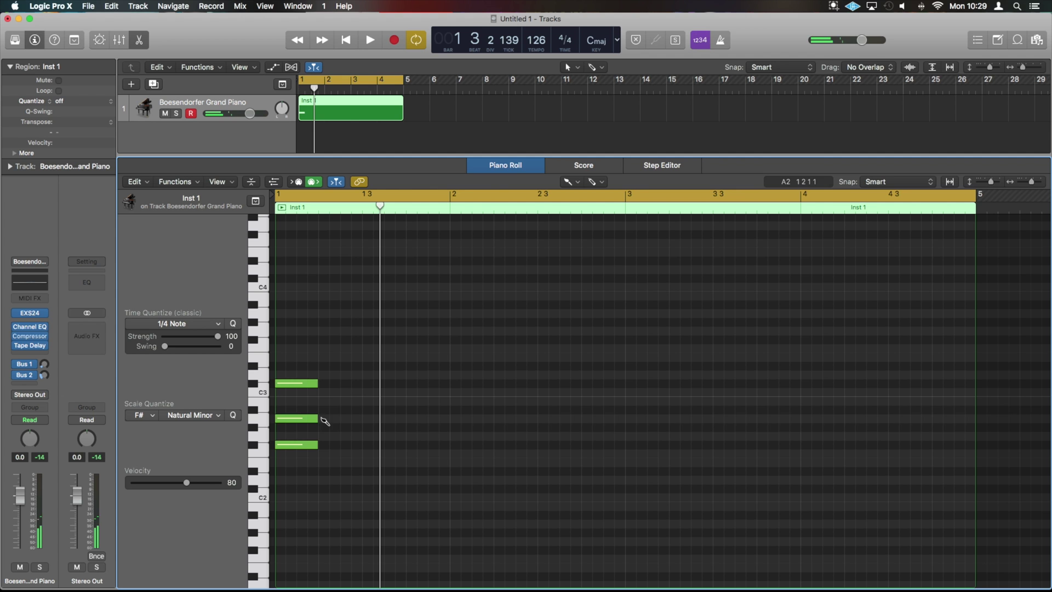
click(324, 418)
click(323, 401)
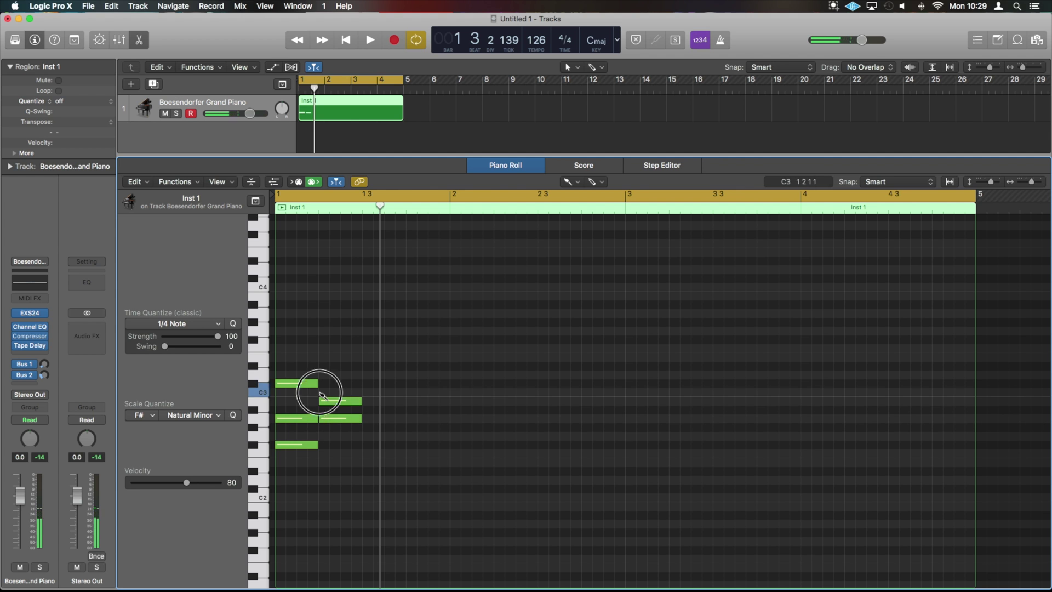
click(321, 339)
key(space)
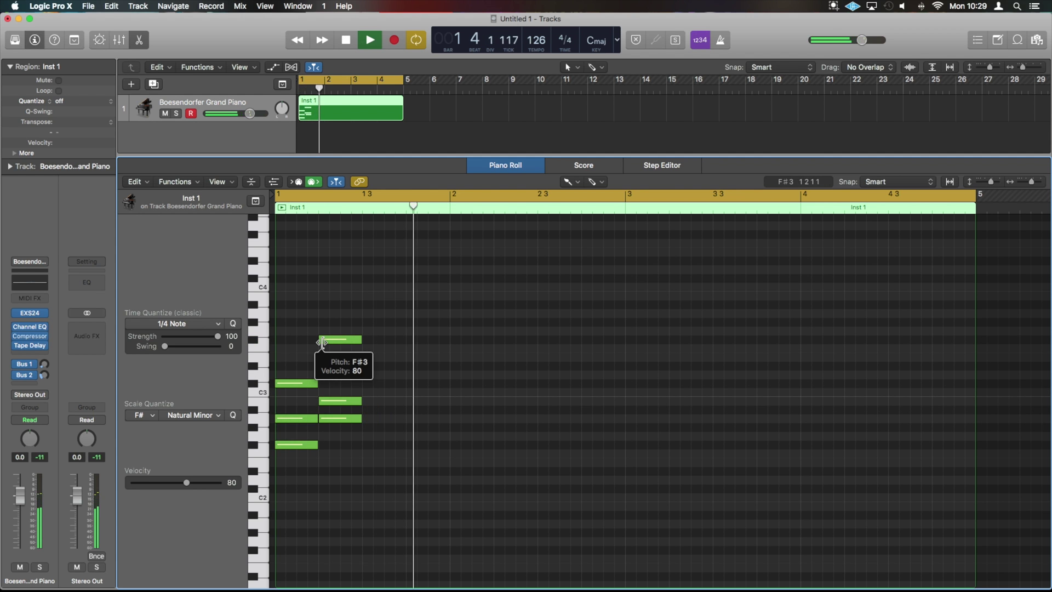
key(space)
Add an F#2–A2–C#3 chord at beat 3 and a two-note chord at beat 4, then play the bar
click(365, 444)
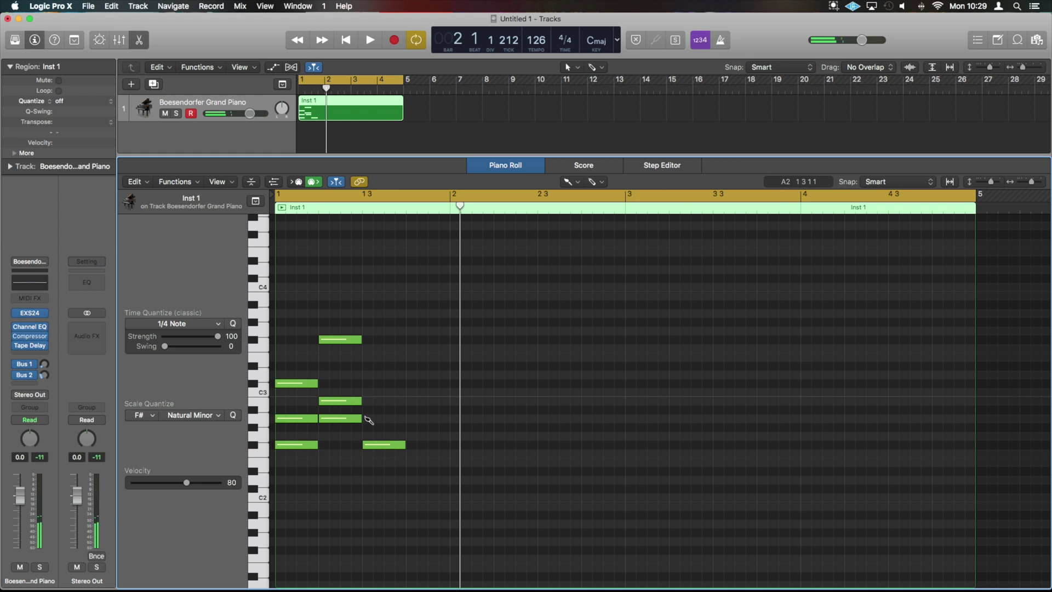
click(366, 418)
click(366, 383)
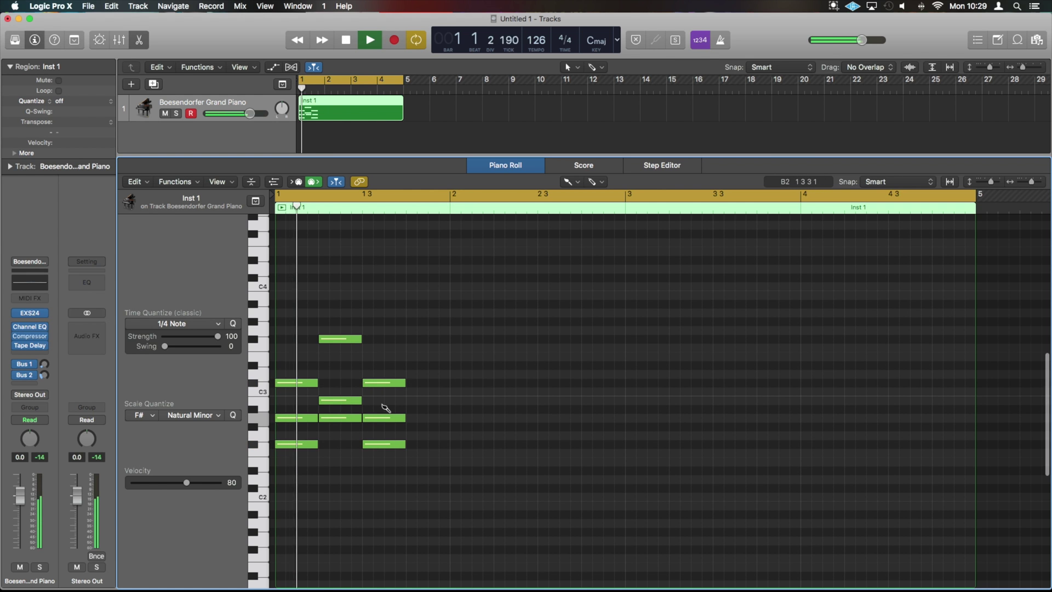
key(space)
click(409, 401)
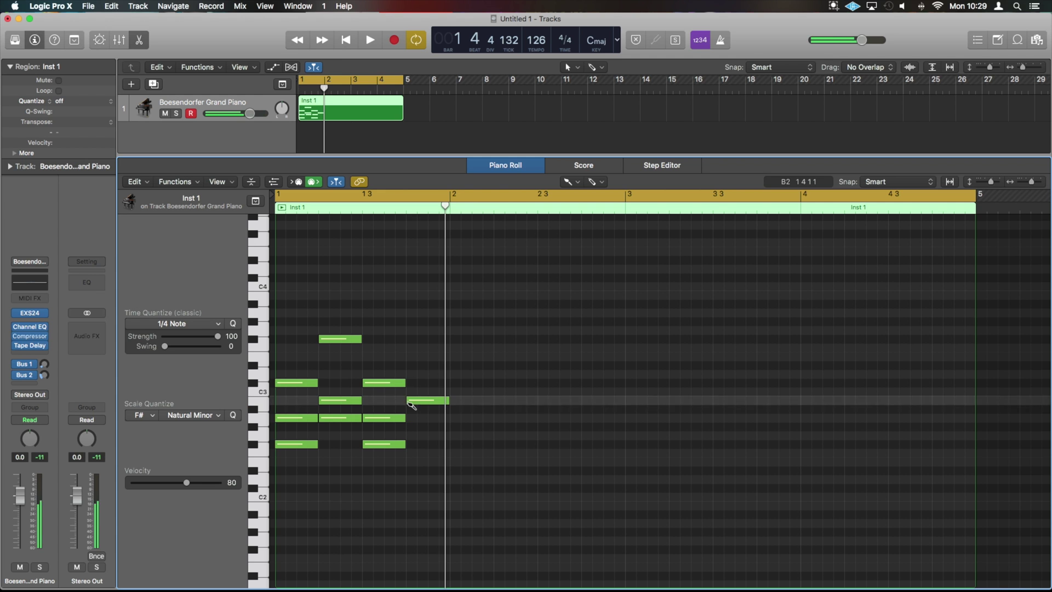
click(410, 373)
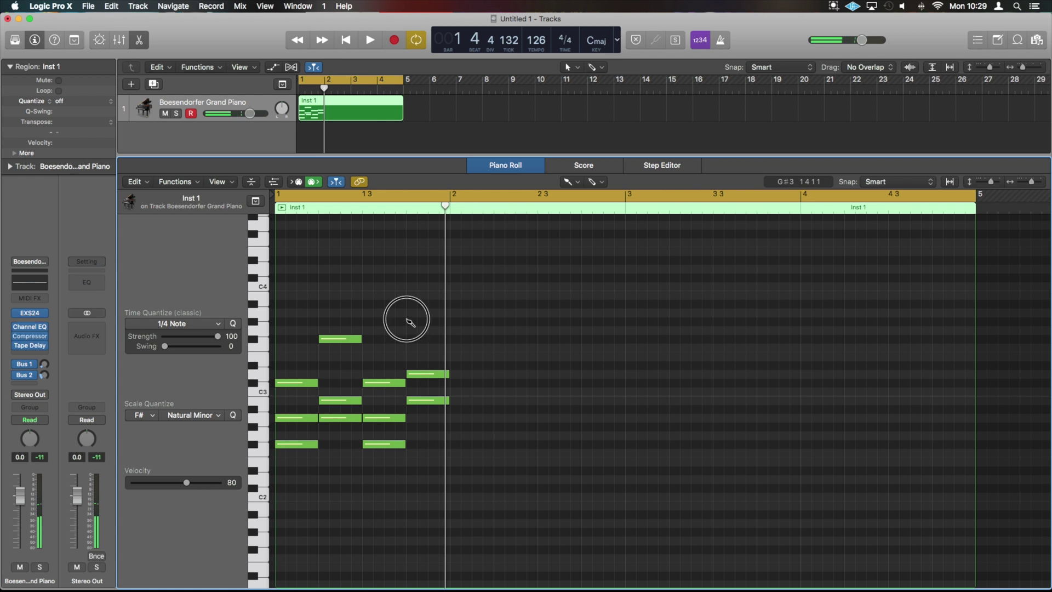
key(space)
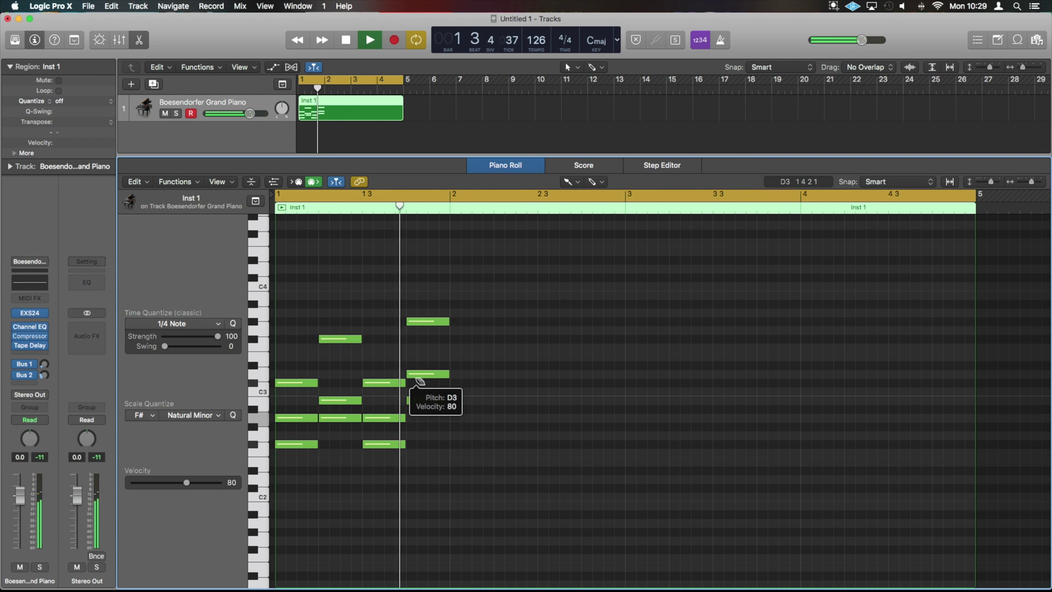
key(space)
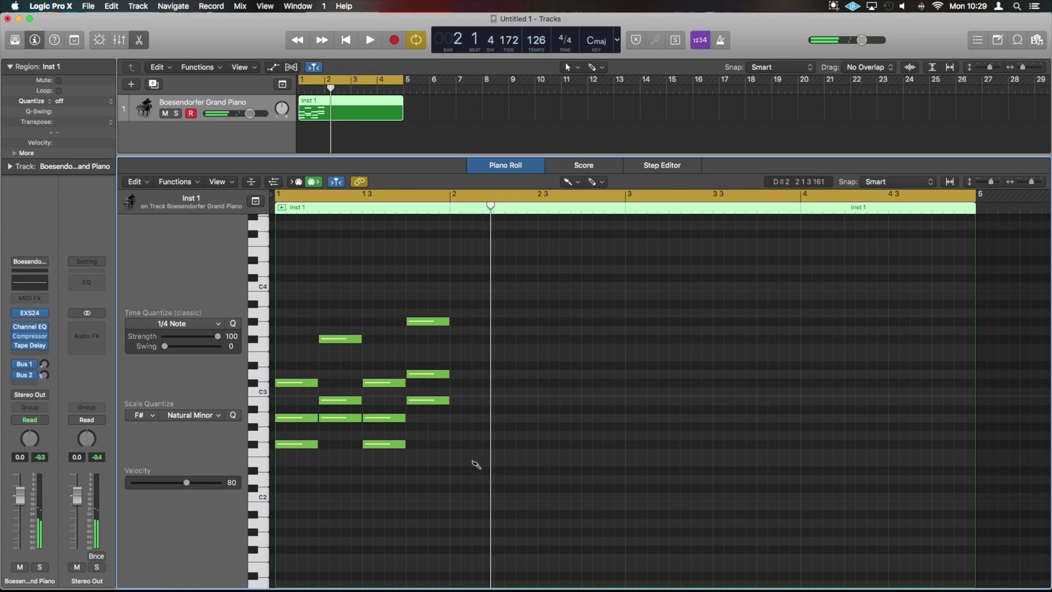
Delete all 12 chord notes and return to the Pencil with Time Quantize at 1/2 Note
key(t)
key(t)
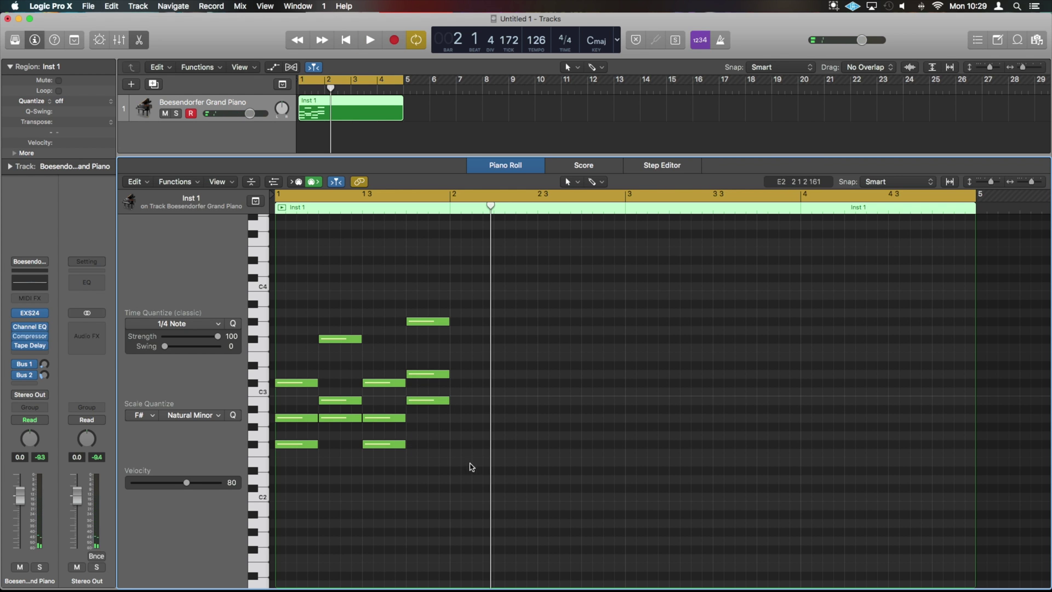
drag(469, 465, 303, 313)
key(Delete)
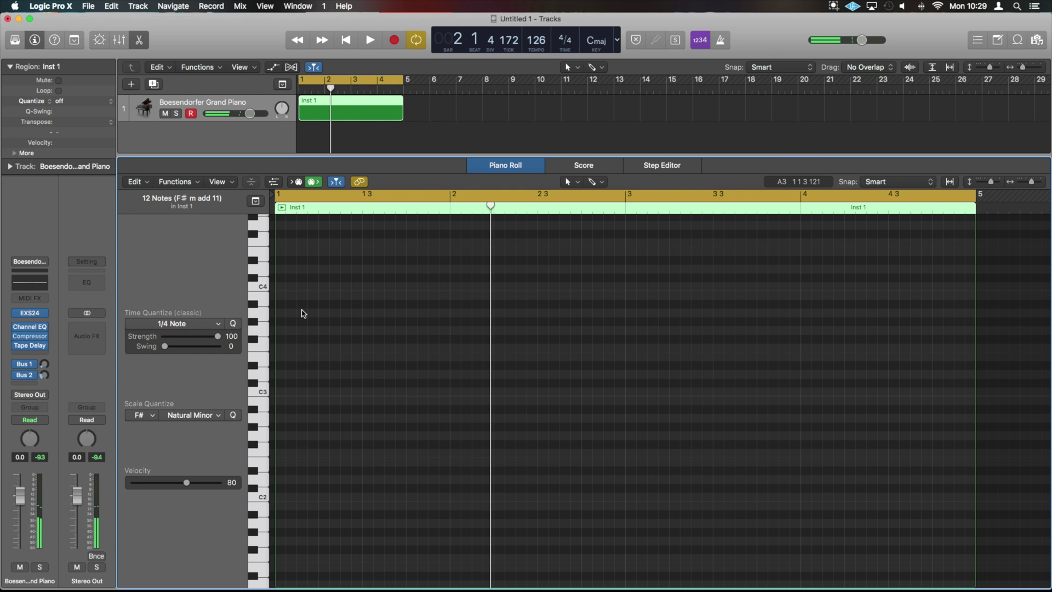
key(t)
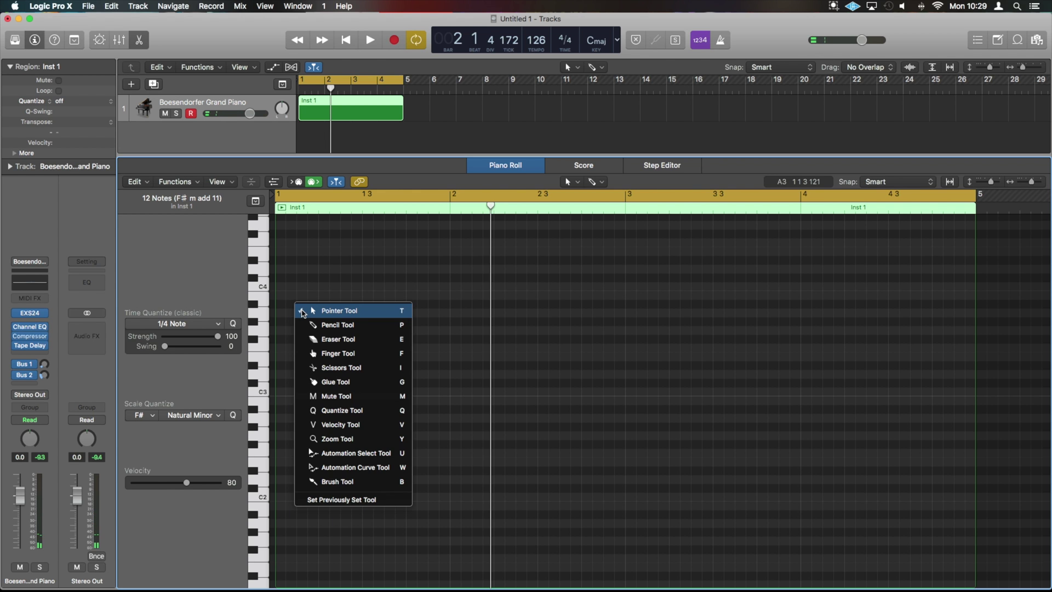
click(301, 311)
click(171, 323)
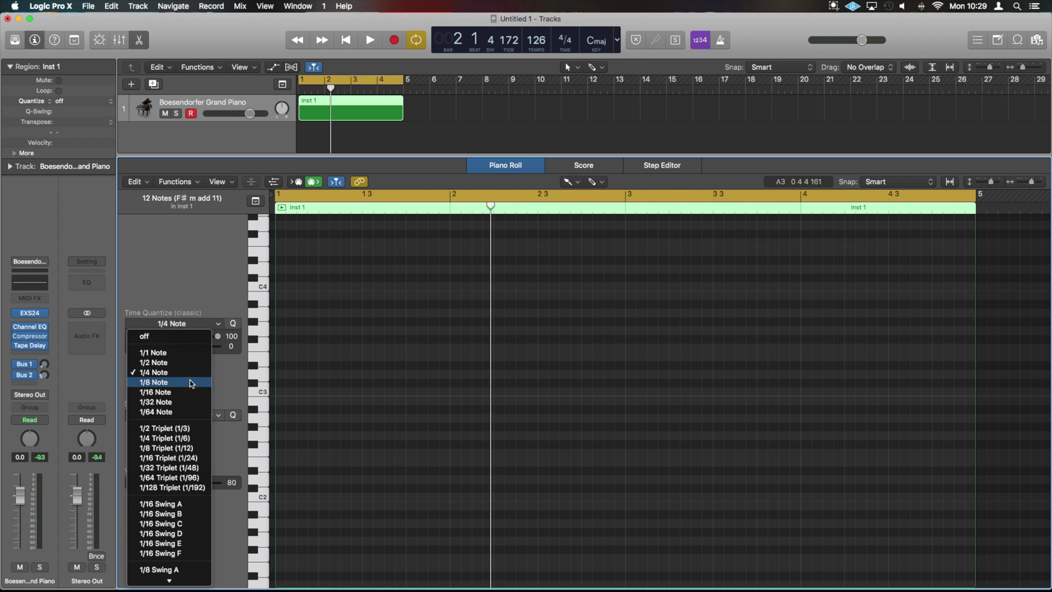
click(313, 441)
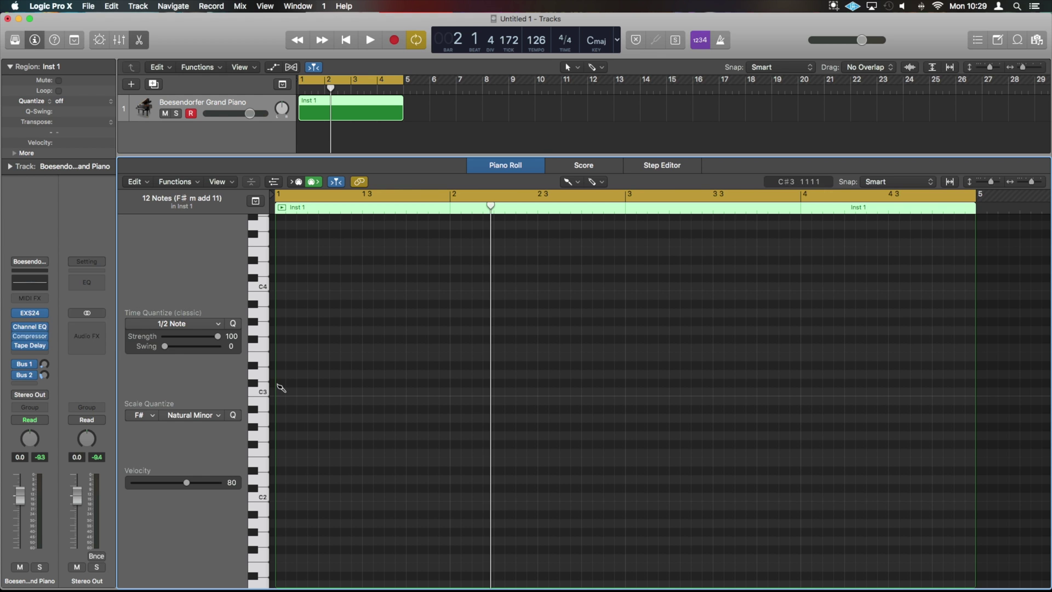
Pencil half-note chords at bar 1 beats 1 and 3, topped by F#3, and play them
click(281, 445)
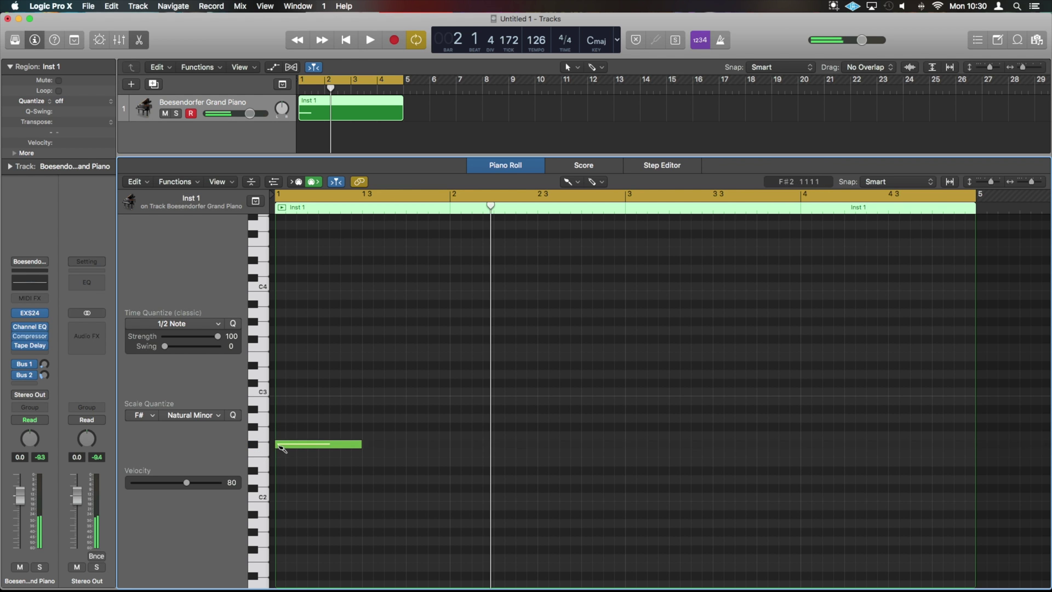
click(282, 417)
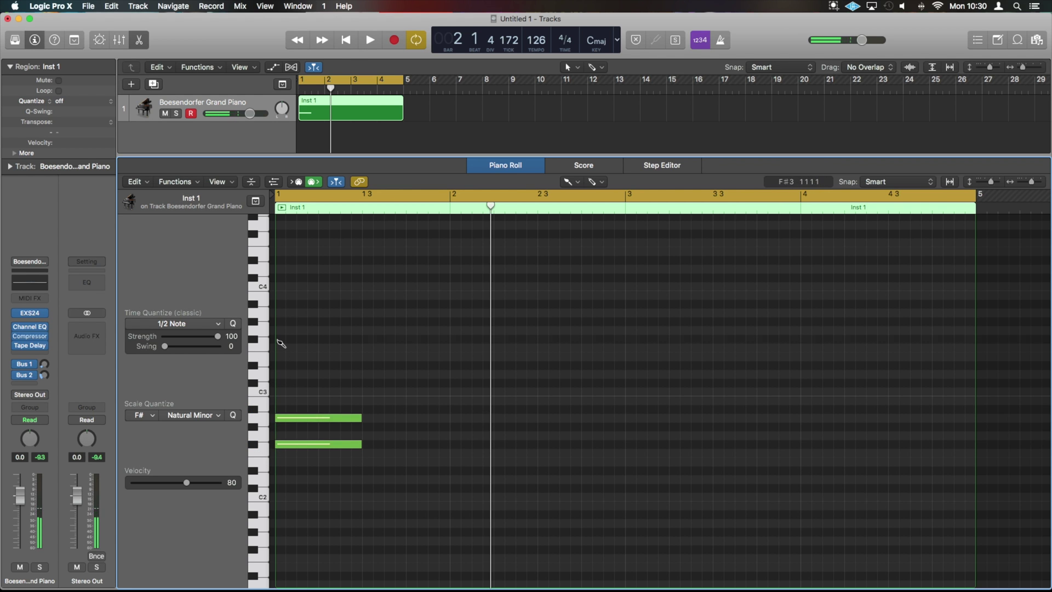
click(366, 356)
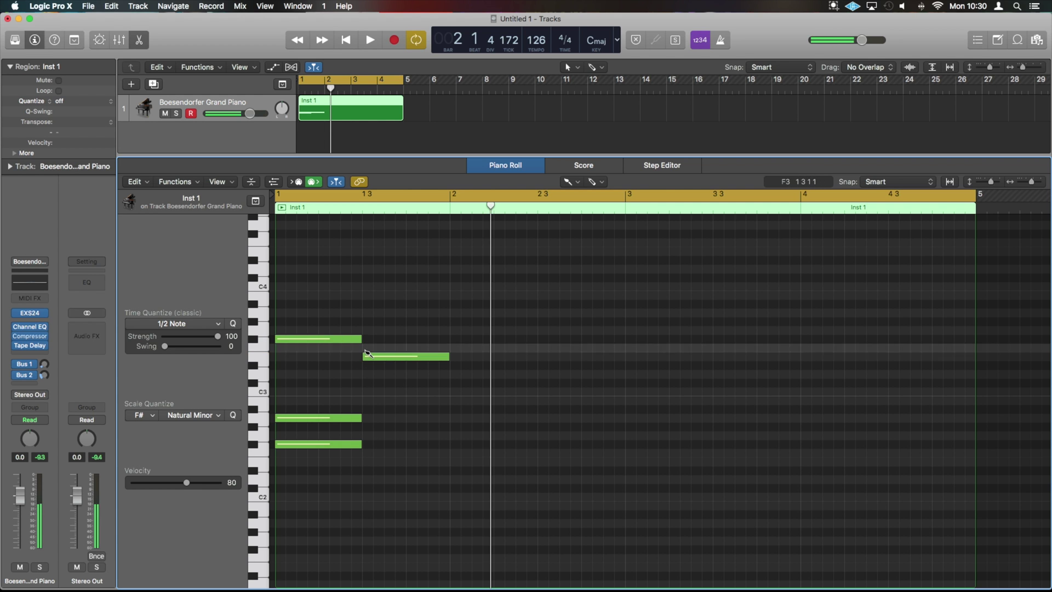
click(371, 418)
click(370, 444)
key(space)
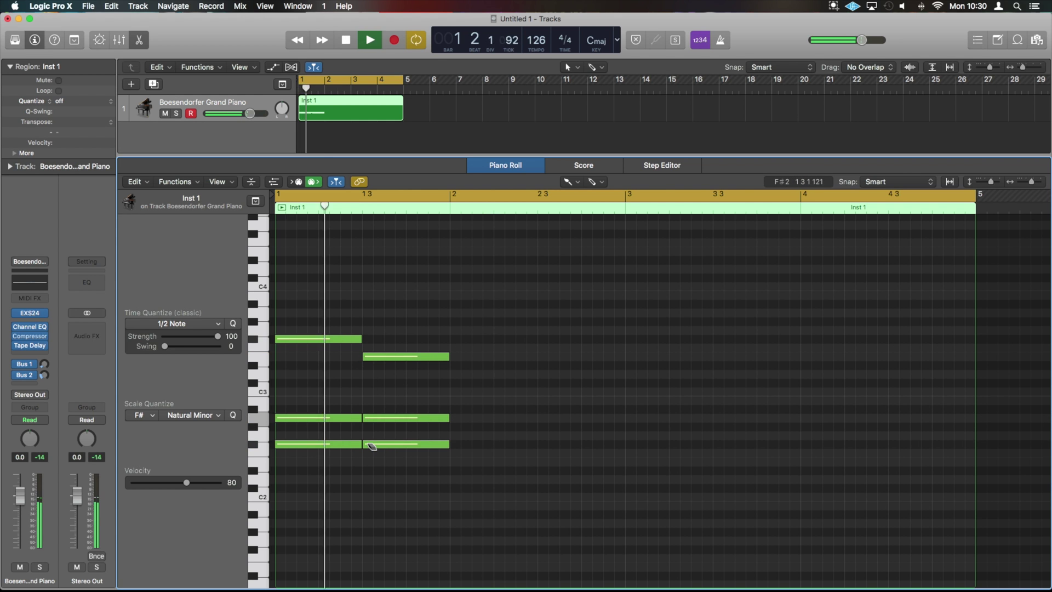
Add the two bar-2 half-note chords with F#3 and F#2, play the progression, and trim the region to bar 3
click(451, 427)
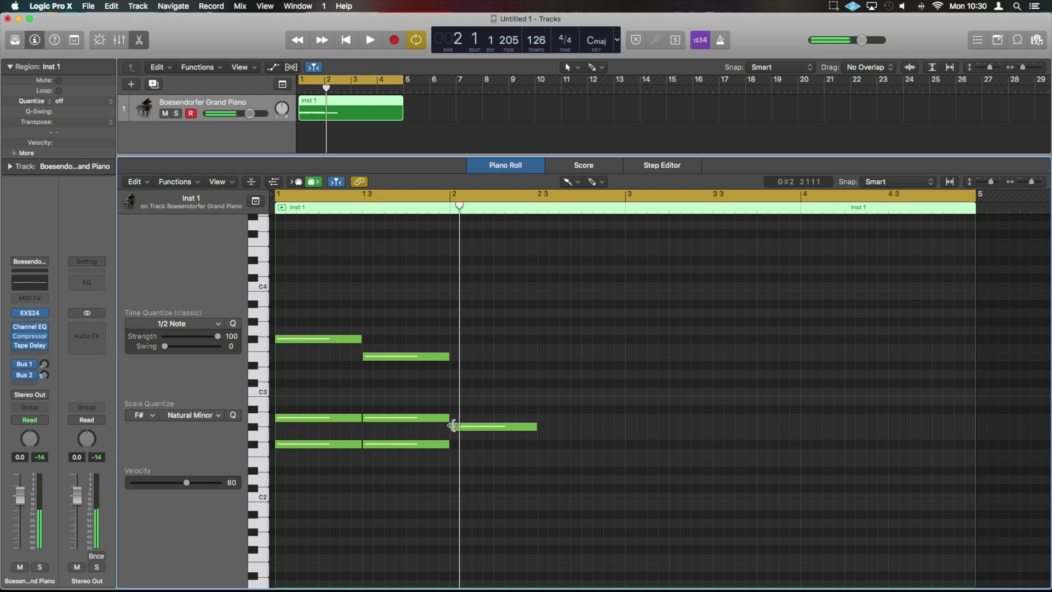
click(452, 337)
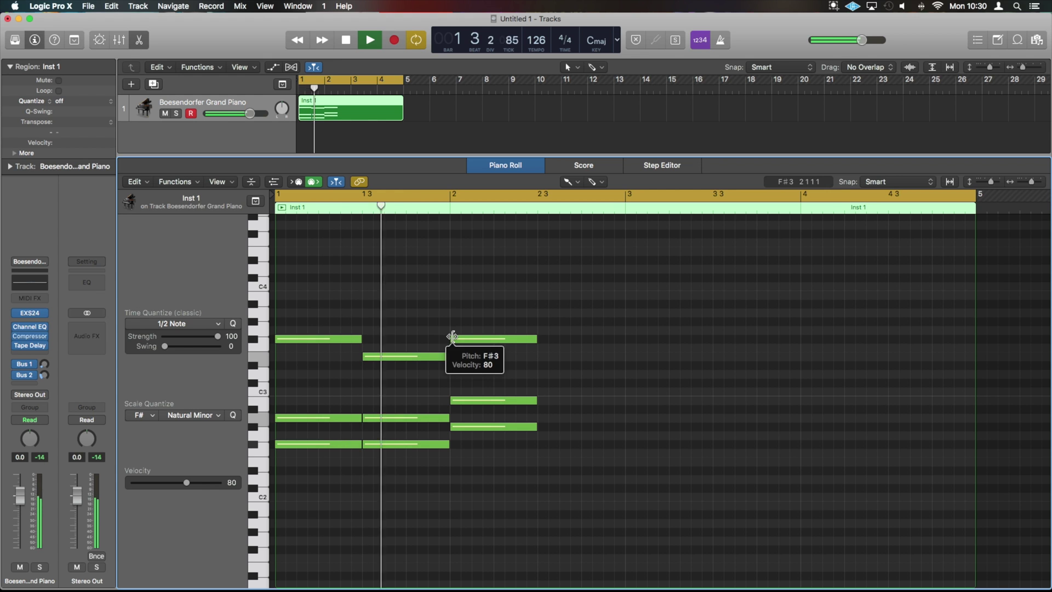
key(space)
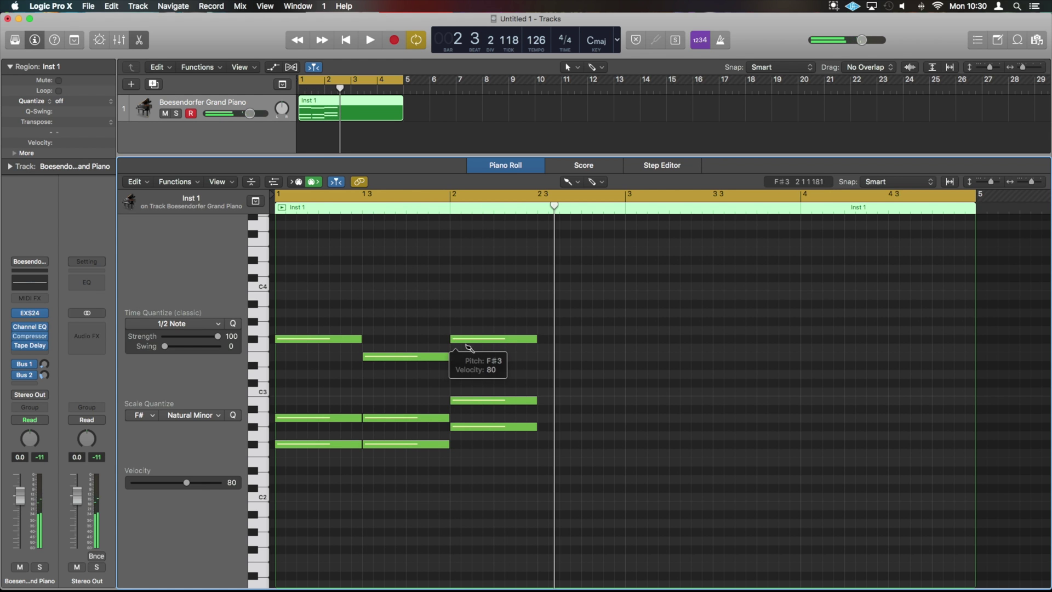
click(540, 374)
click(540, 312)
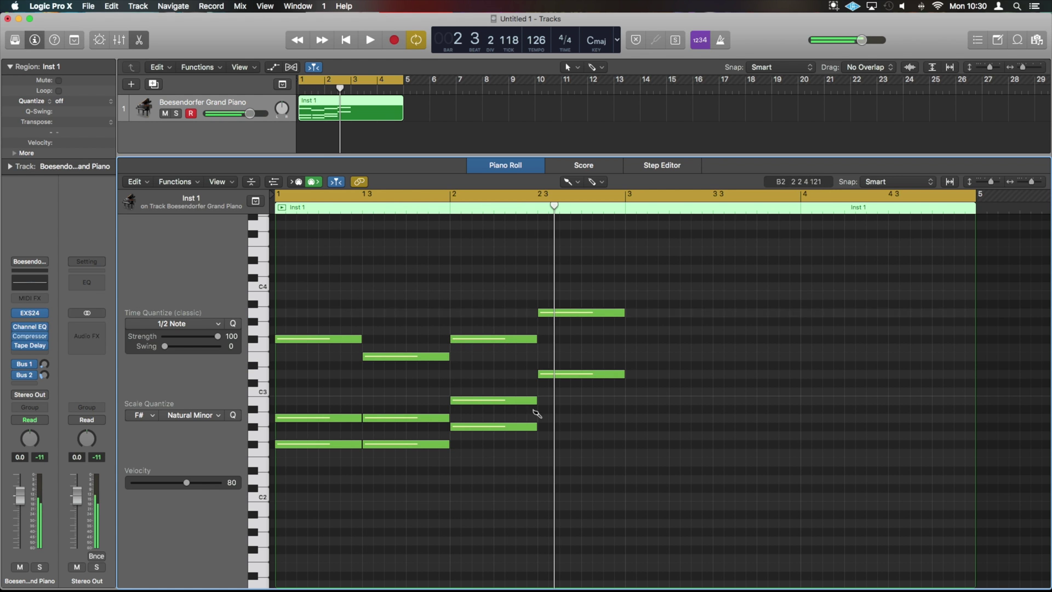
click(540, 443)
key(space)
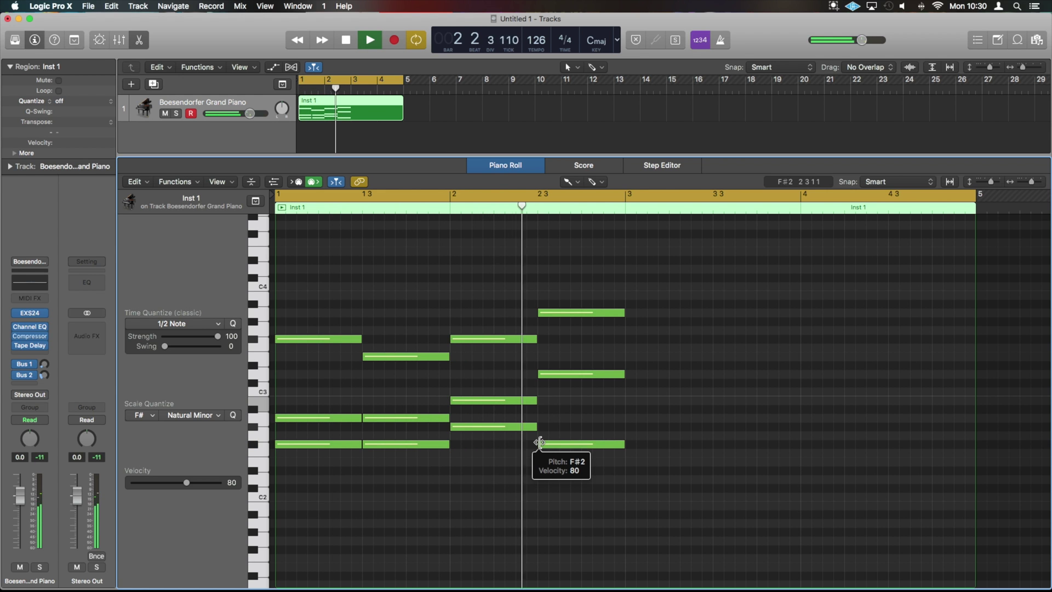
key(space)
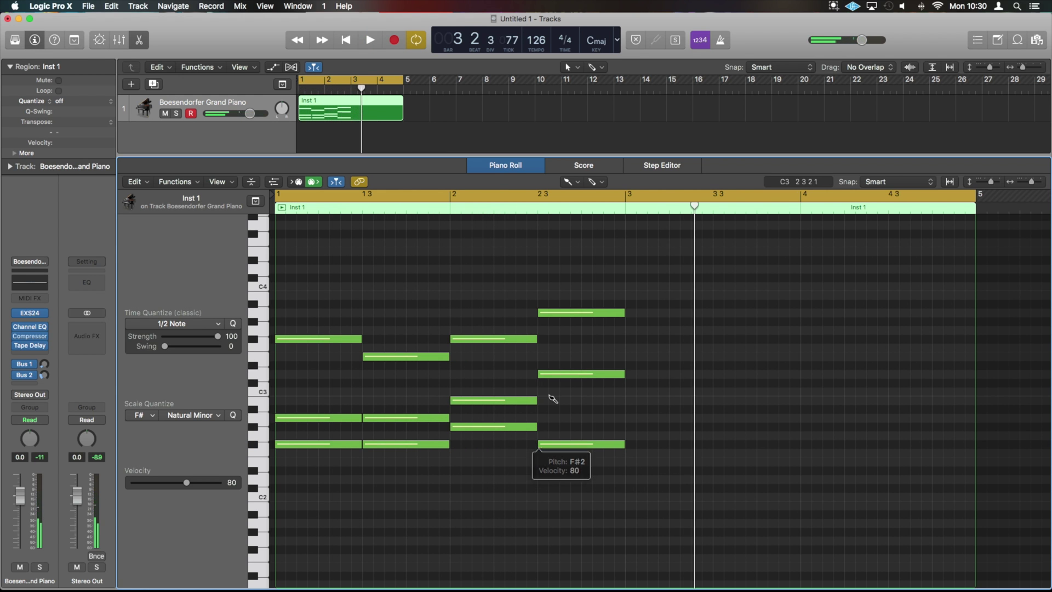
drag(403, 116, 351, 114)
click(189, 324)
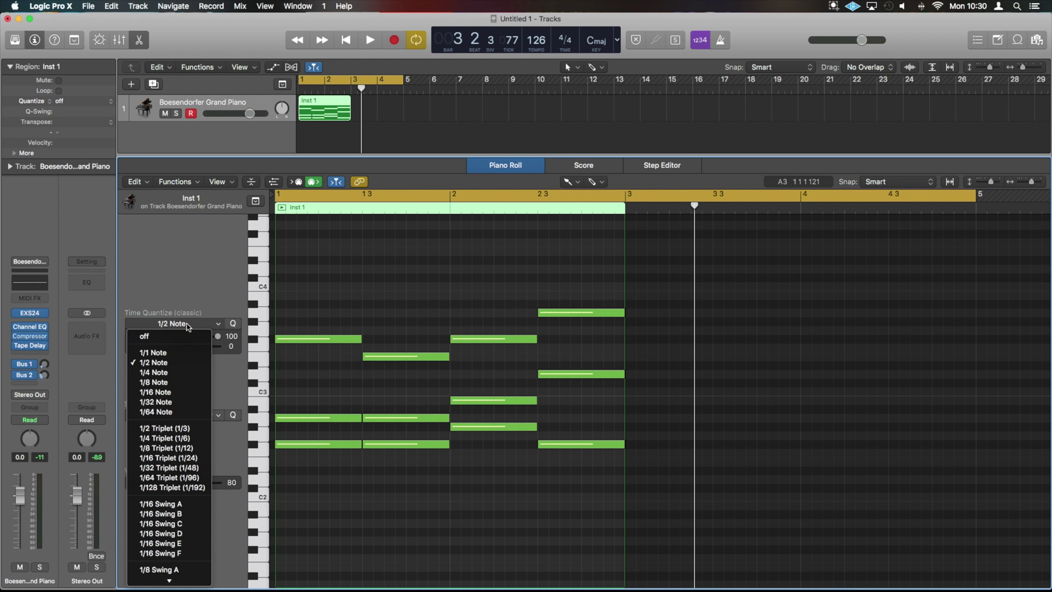
Set Time Quantize to 1/16 Note and pencil six short melody notes above the chords in bars 1–2
click(178, 393)
scroll(328, 315, up, 3)
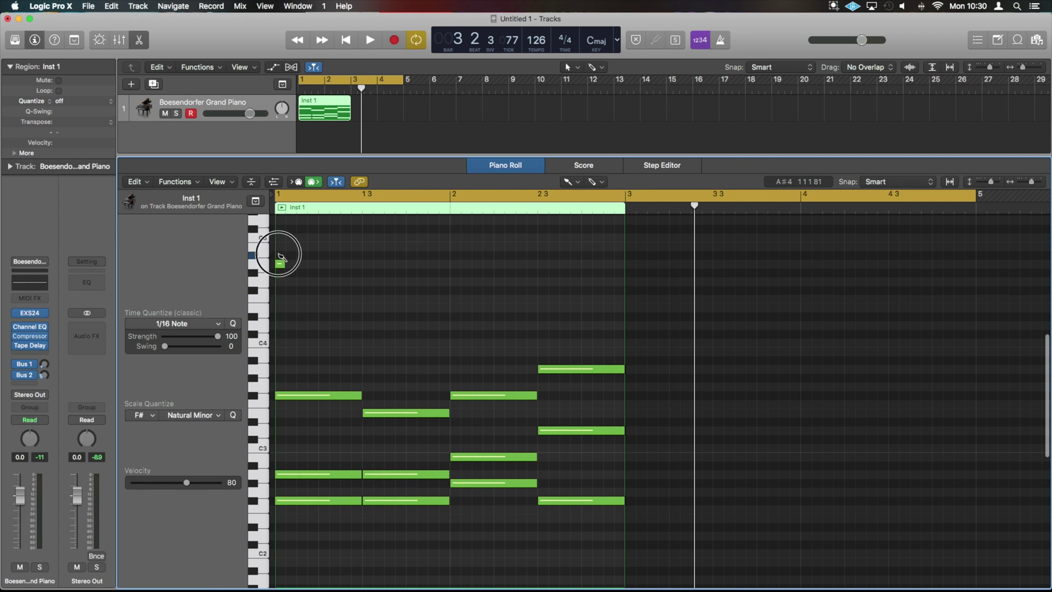
click(334, 246)
click(400, 228)
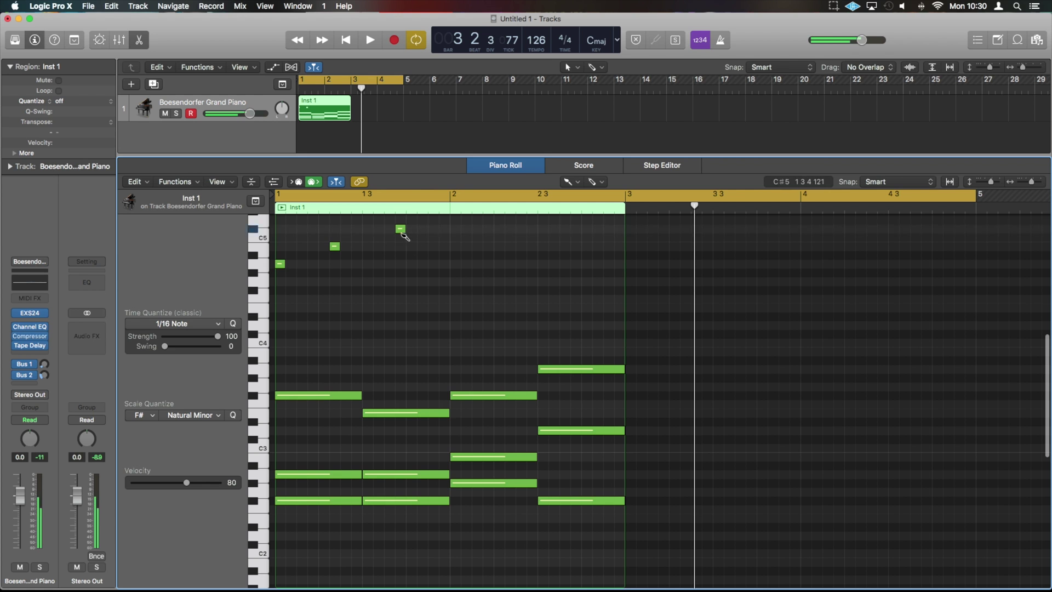
click(456, 290)
click(477, 246)
click(586, 307)
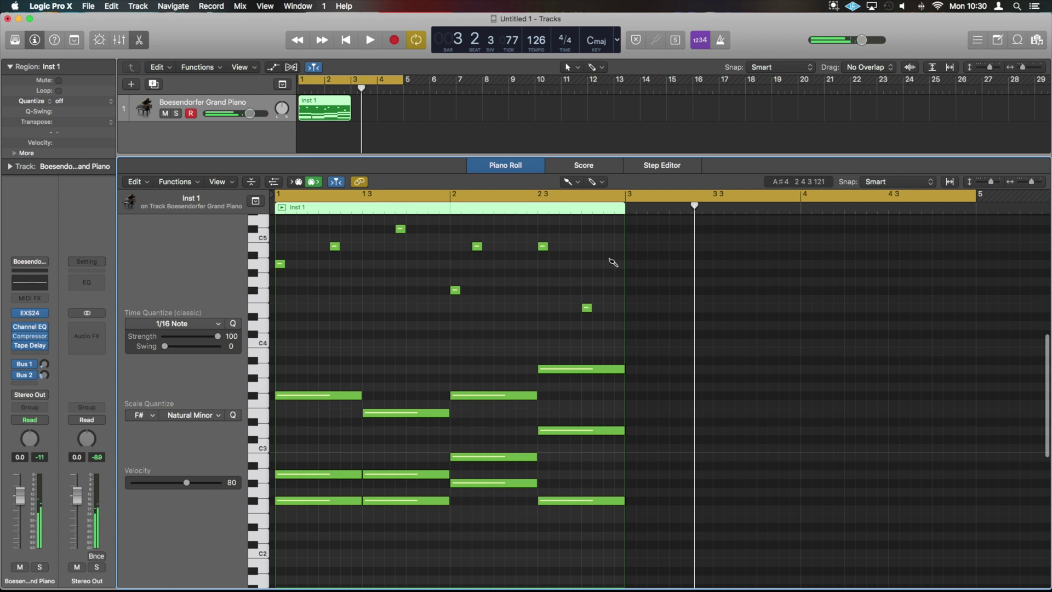
click(609, 263)
key(space)
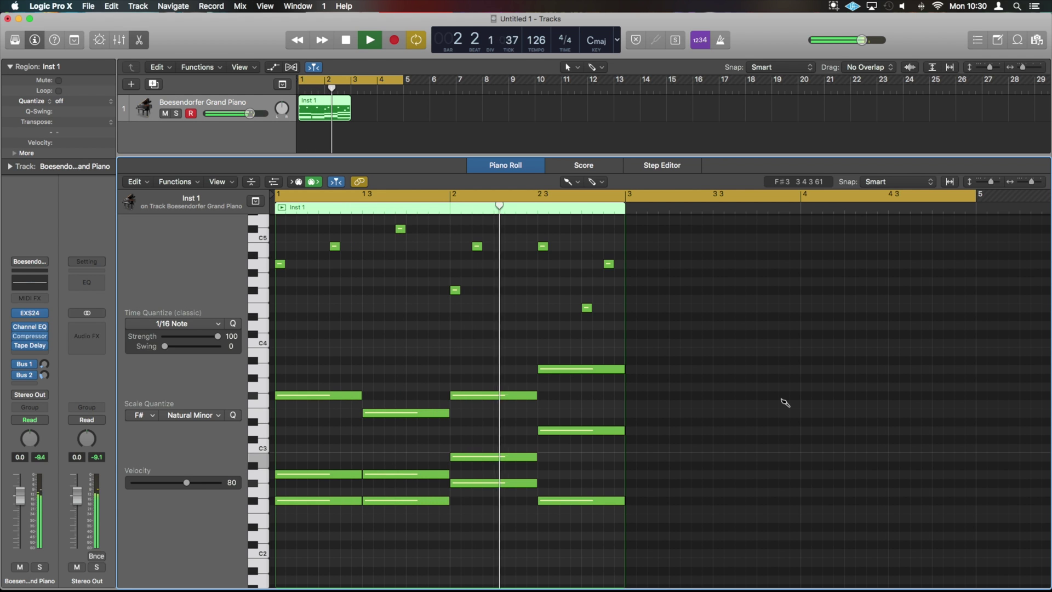
key(space)
Add four more short melody notes, including one near C5 and one near the end of bar 2
click(368, 246)
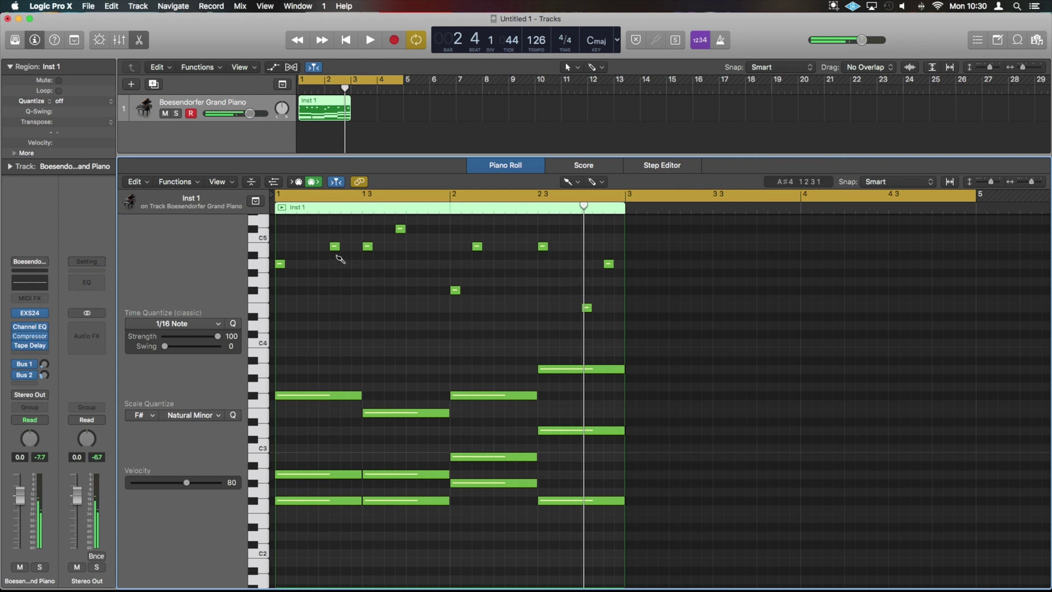
click(303, 229)
click(512, 263)
key(space)
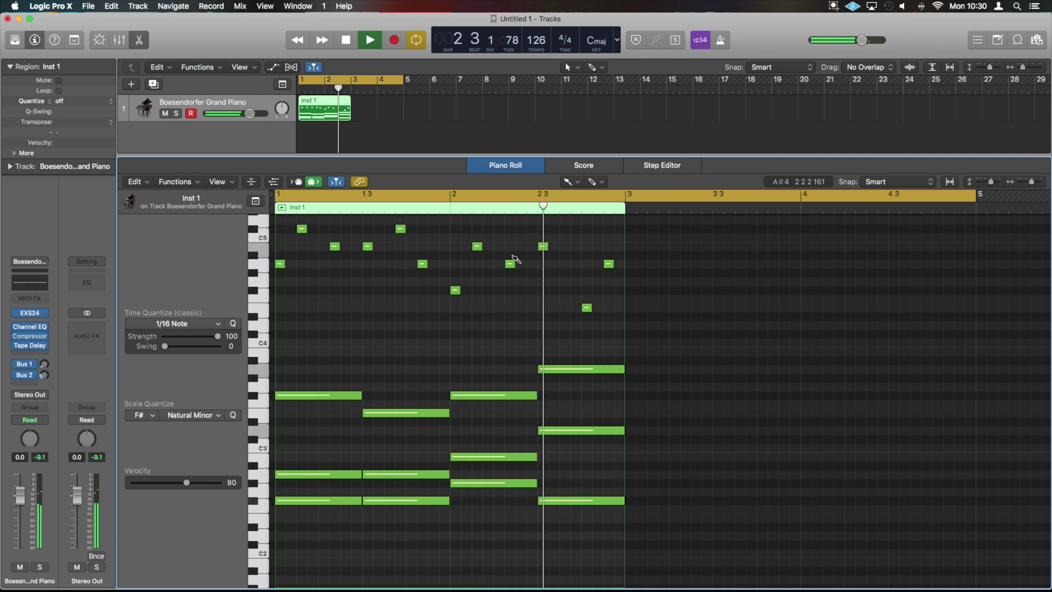
key(space)
click(566, 273)
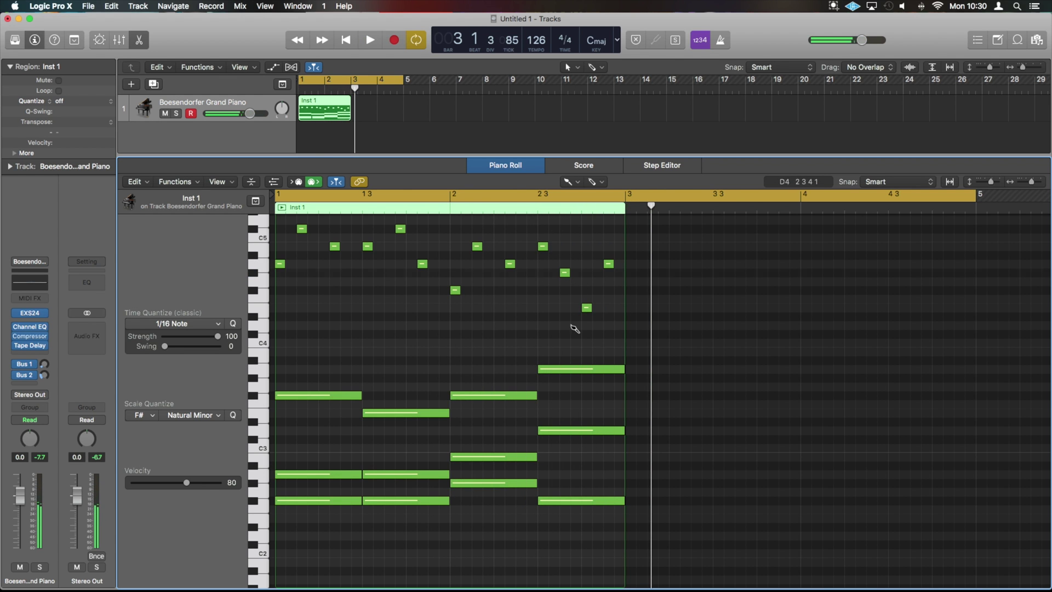
Switch to the Pointer, play the whole pattern, and marquee-select all 13 melody notes
key(t)
key(t)
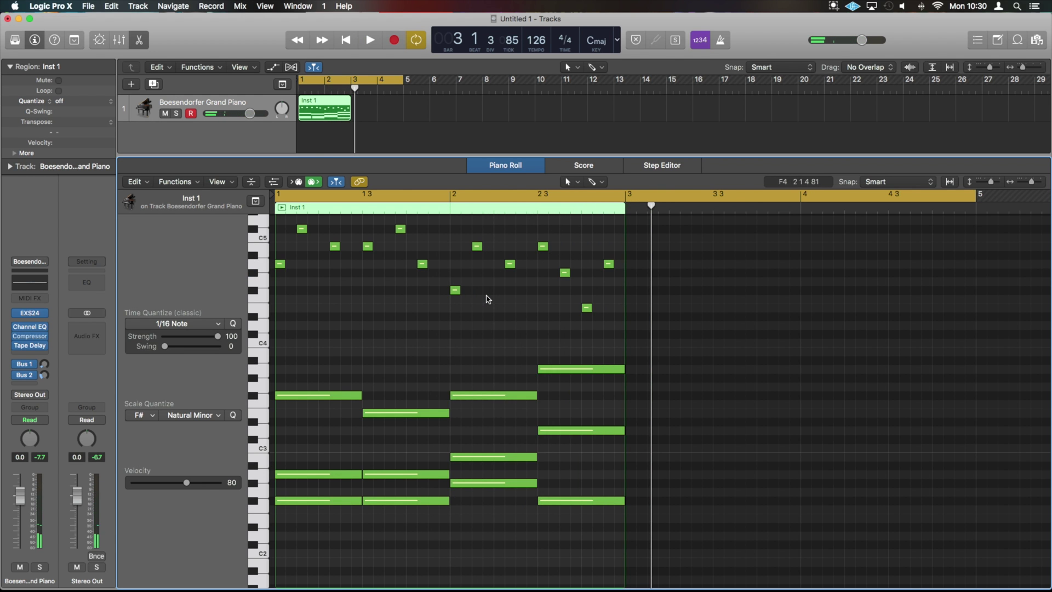
scroll(489, 297, down, 5)
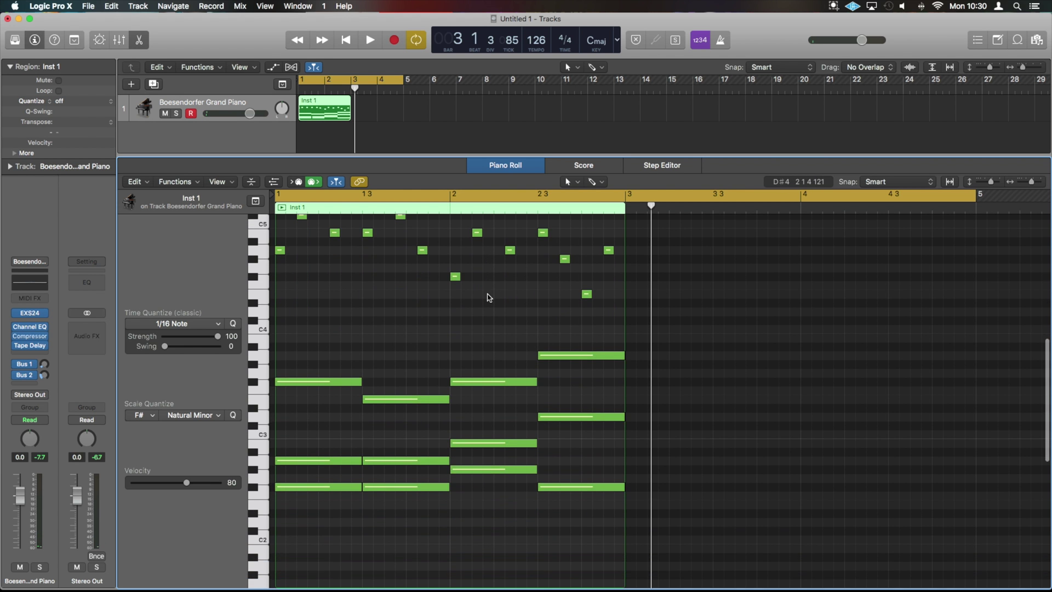
scroll(489, 296, up, 4)
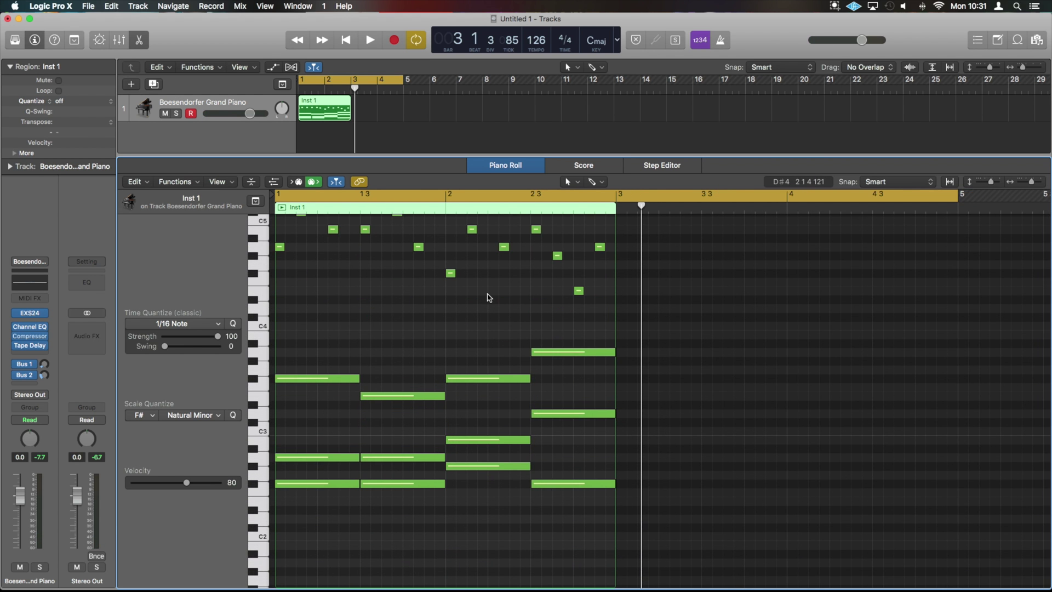
scroll(488, 297, up, 2)
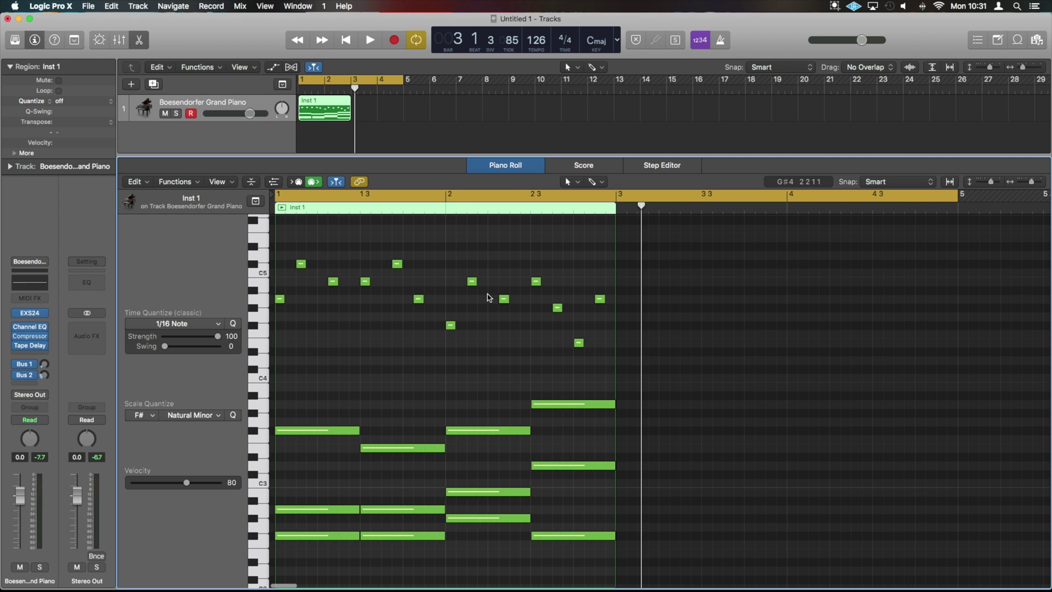
key(space)
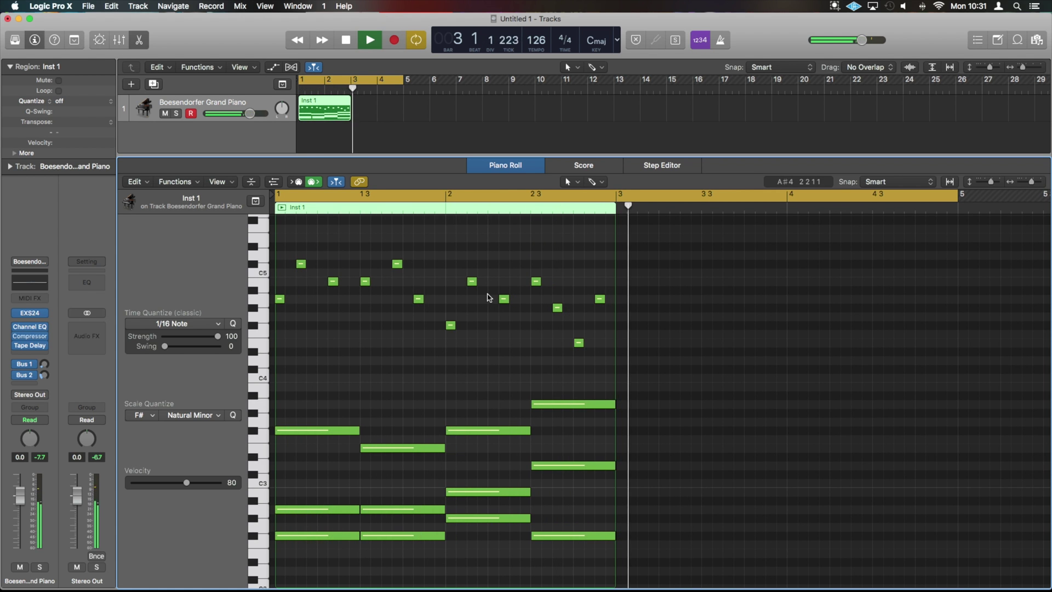
key(space)
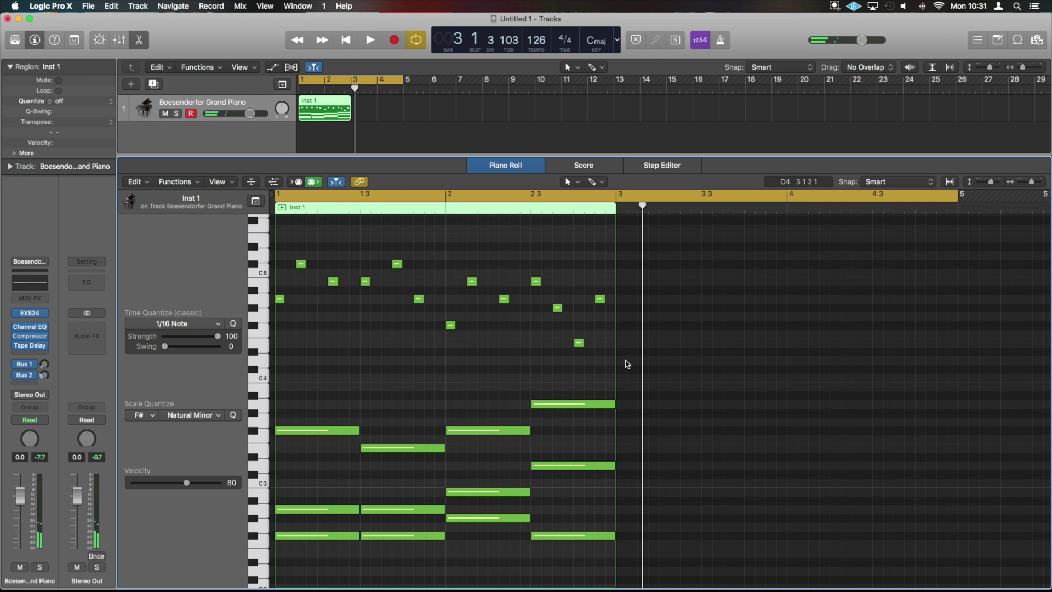
drag(628, 364, 273, 247)
Delete the 13 selected 1/16-note melody notes, keeping the four half-note chords
key(Delete)
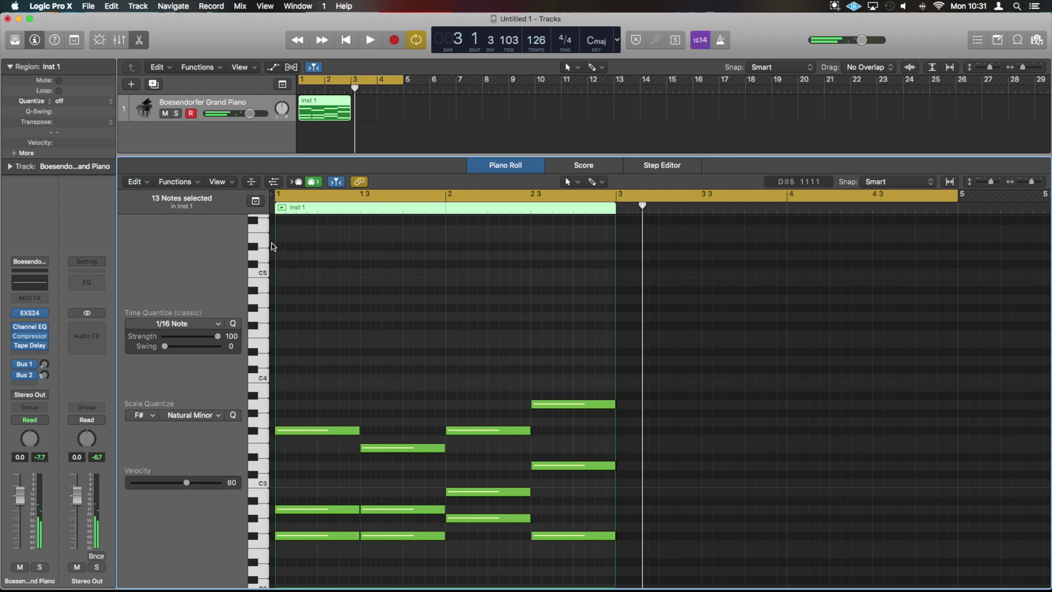